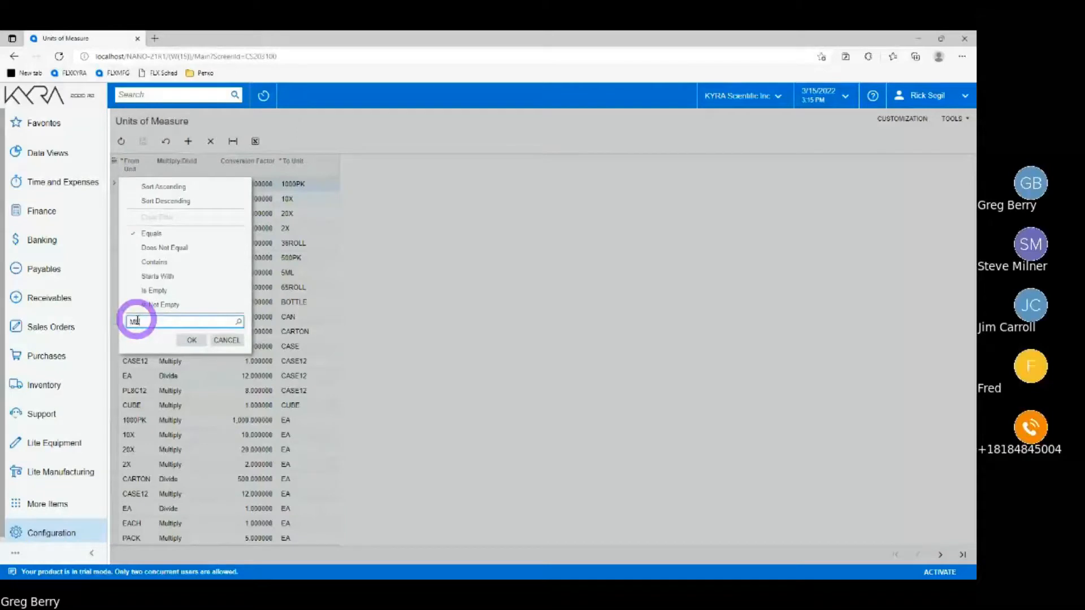
# - Filter the units of measure by From Unit equal to ML and review its conversions, then filter by USGAL
pyautogui.click(192, 340)
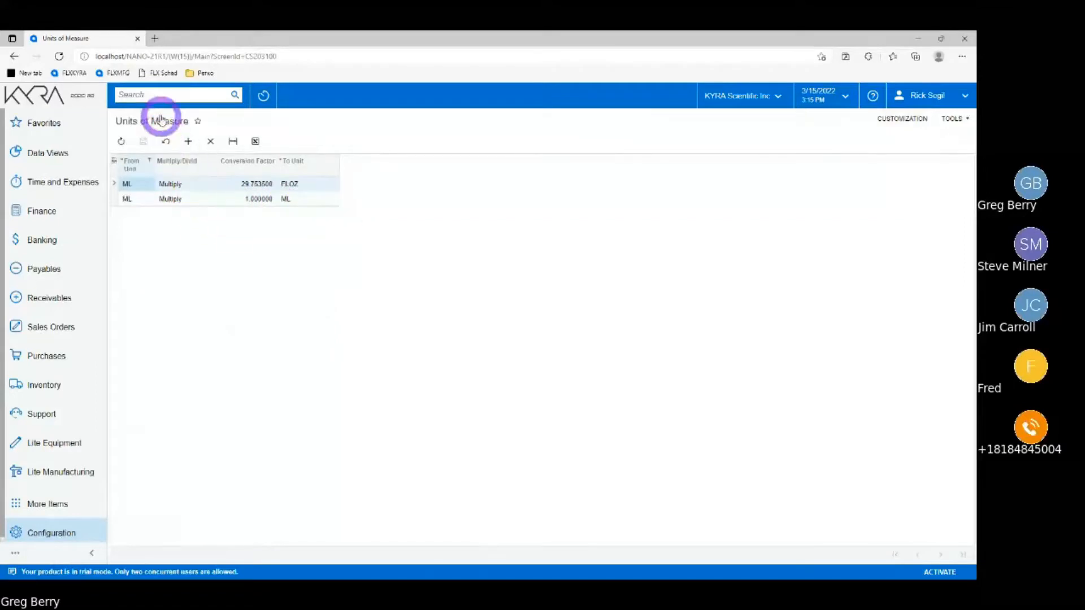
pyautogui.click(149, 161)
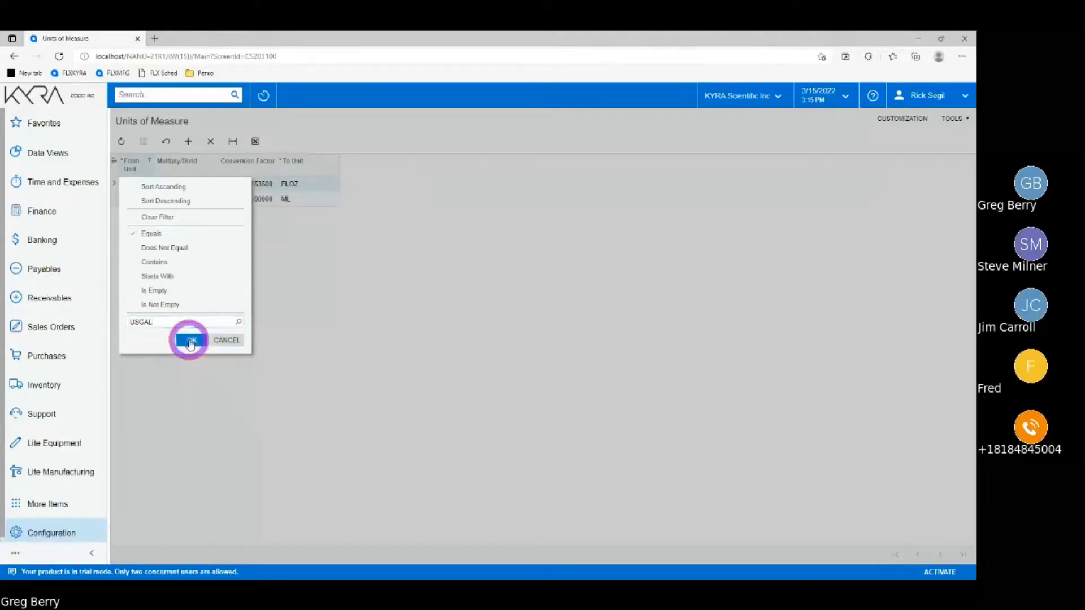
pyautogui.click(193, 340)
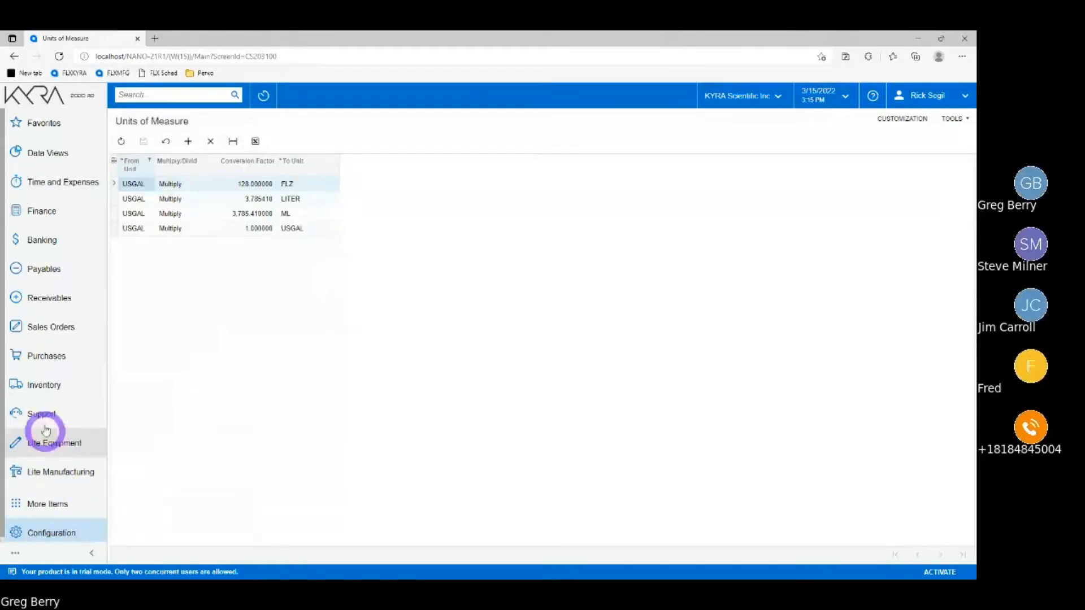
# - Find stock item 310206 in the inventory stock items list and open its record
pyautogui.click(46, 387)
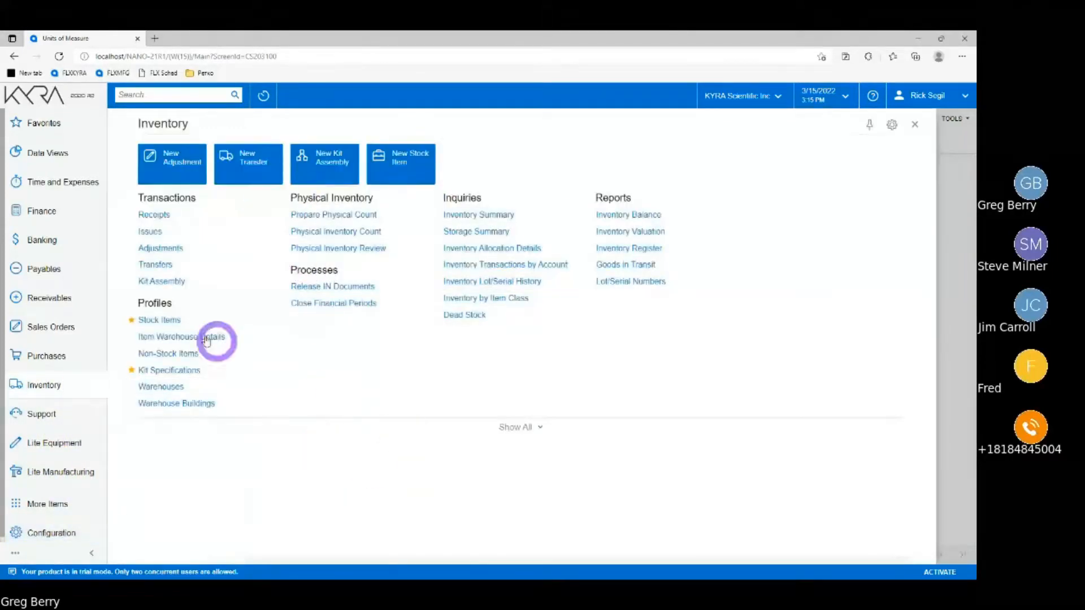
pyautogui.click(148, 318)
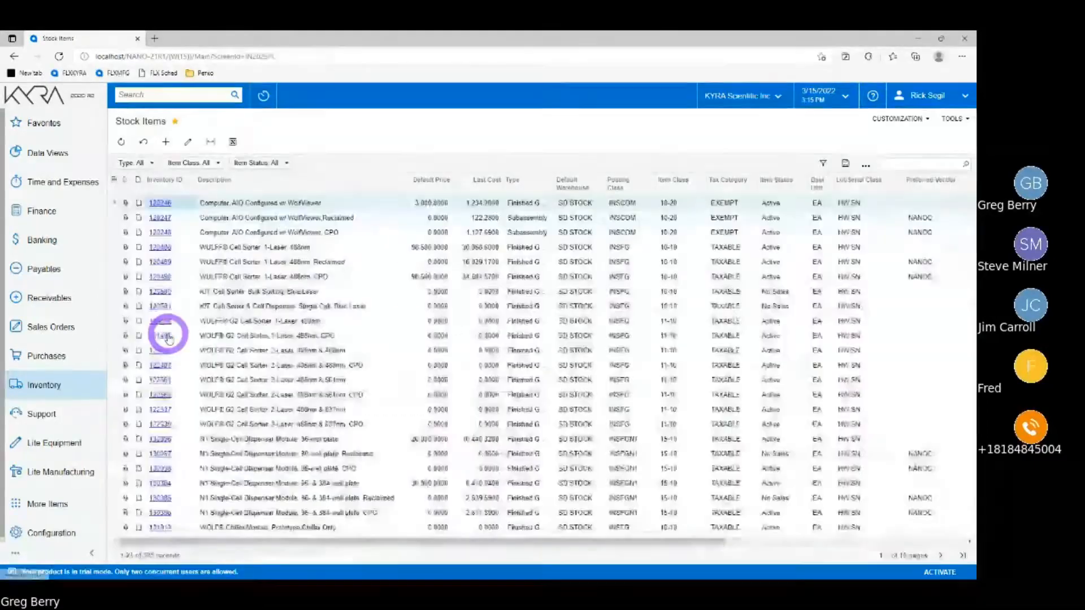
pyautogui.click(890, 163)
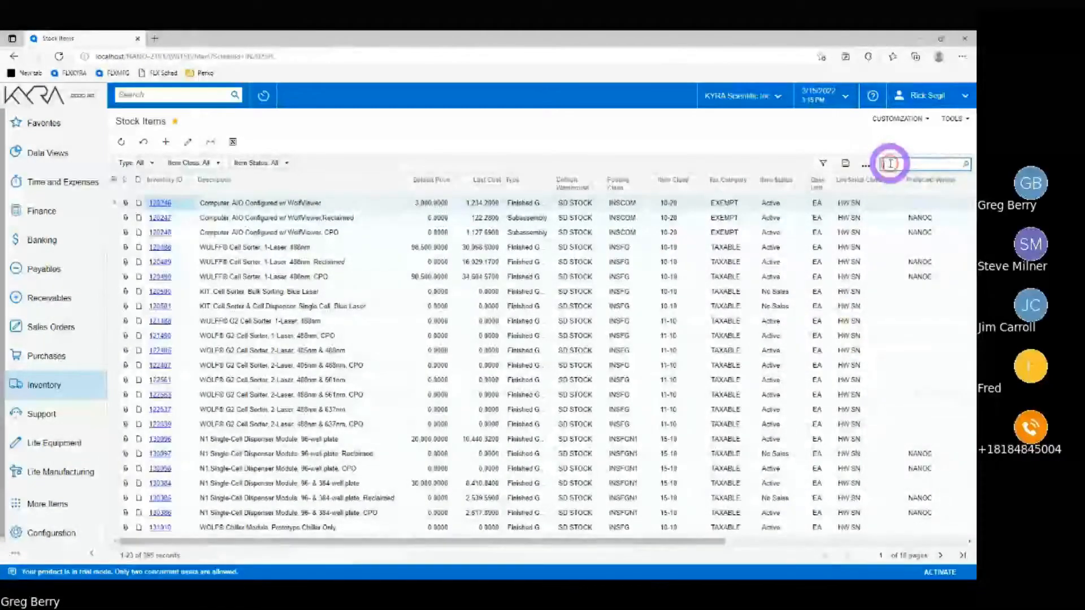
pyautogui.write('19206')
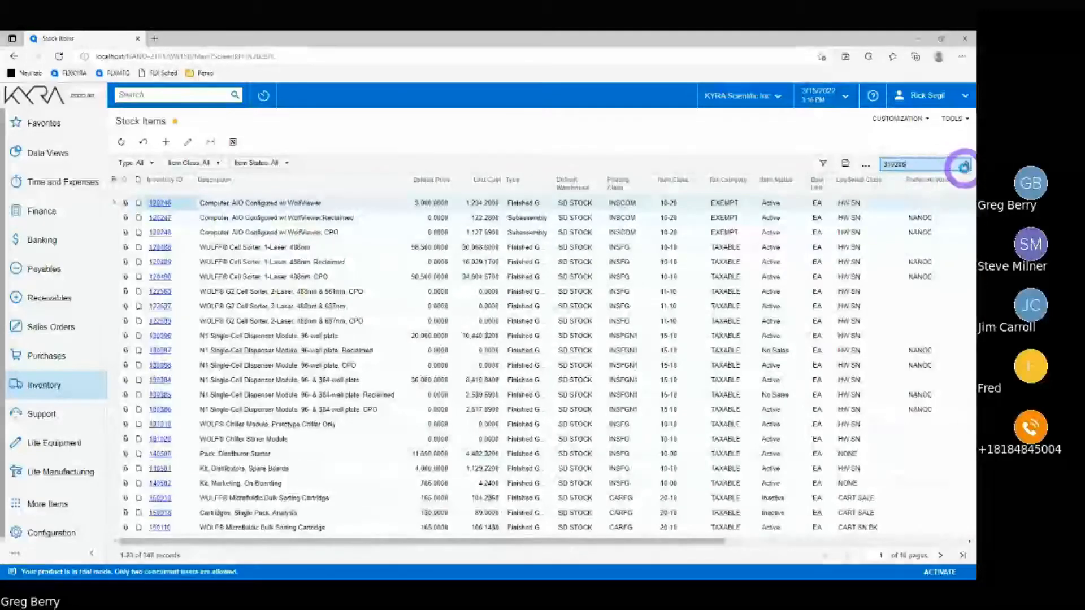
pyautogui.click(964, 165)
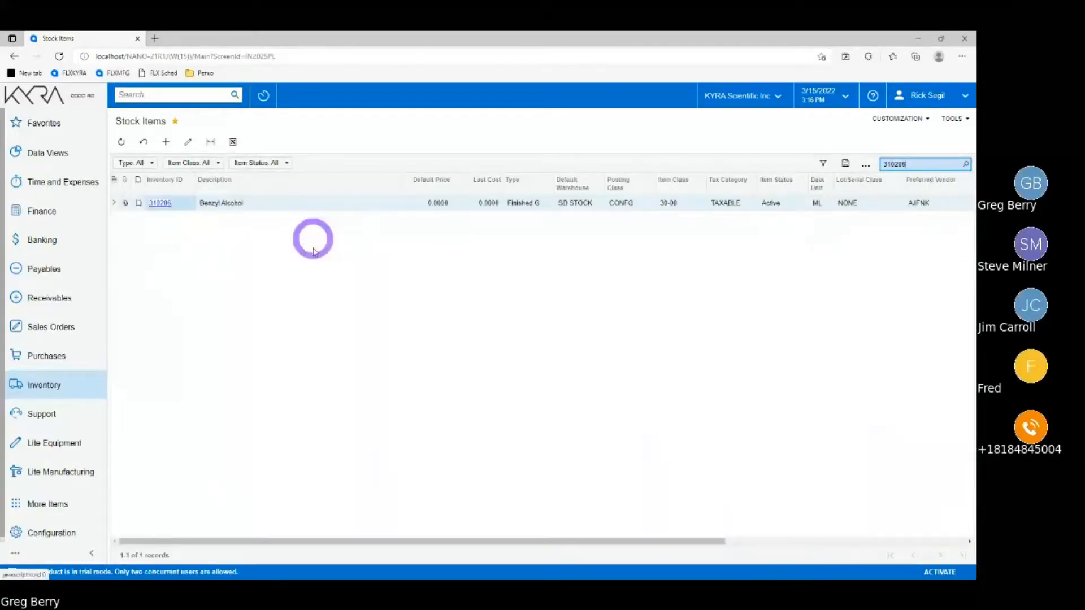
pyautogui.click(159, 204)
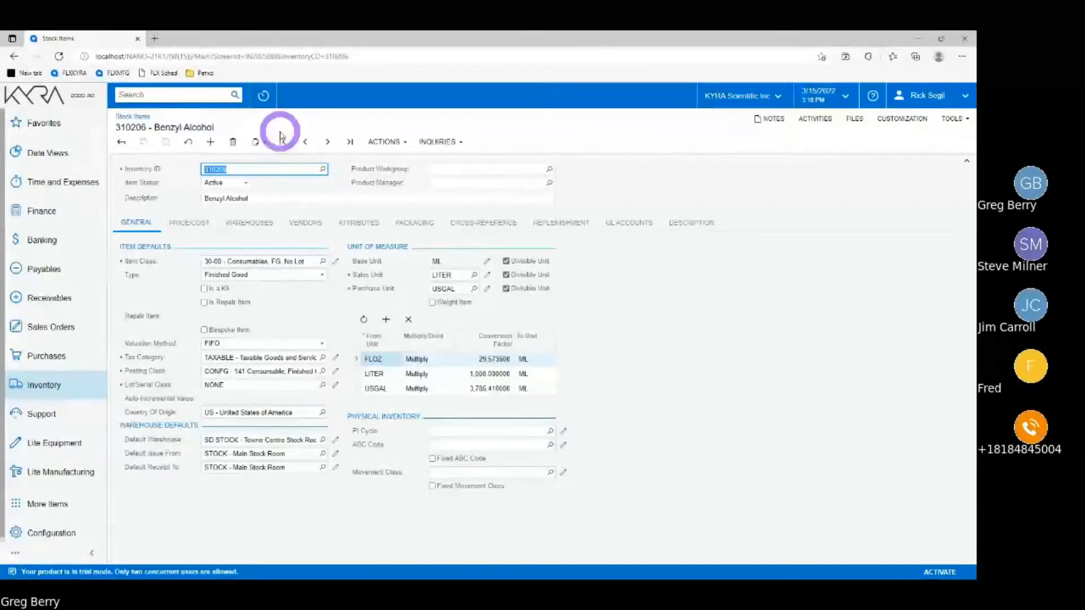
# - Go to the Caramel Color stock item and inspect the definition of its lot/serial class, closing it when done
pyautogui.click(326, 142)
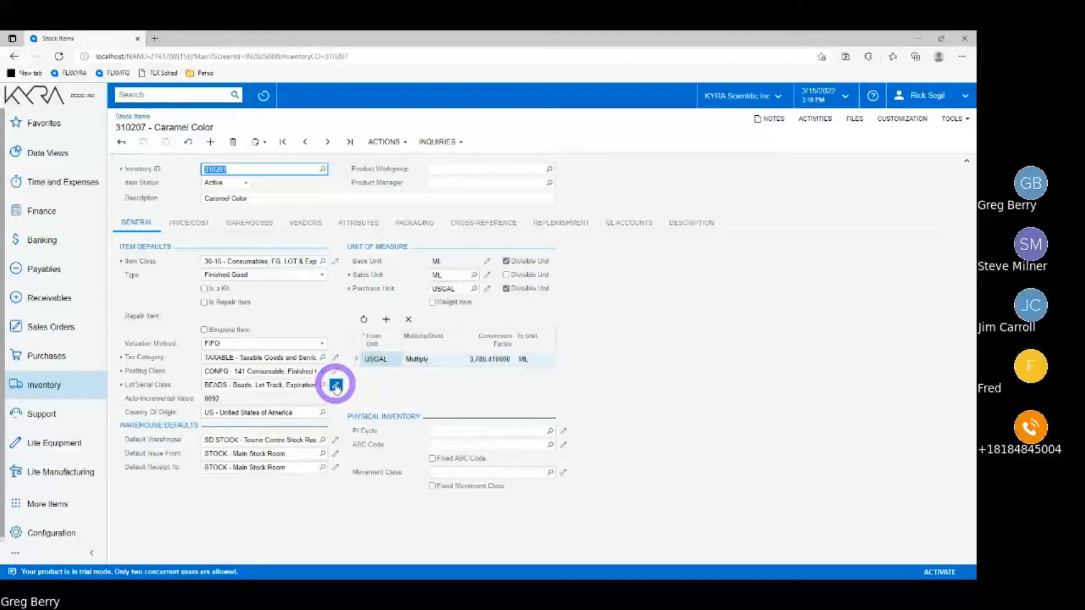
pyautogui.click(336, 386)
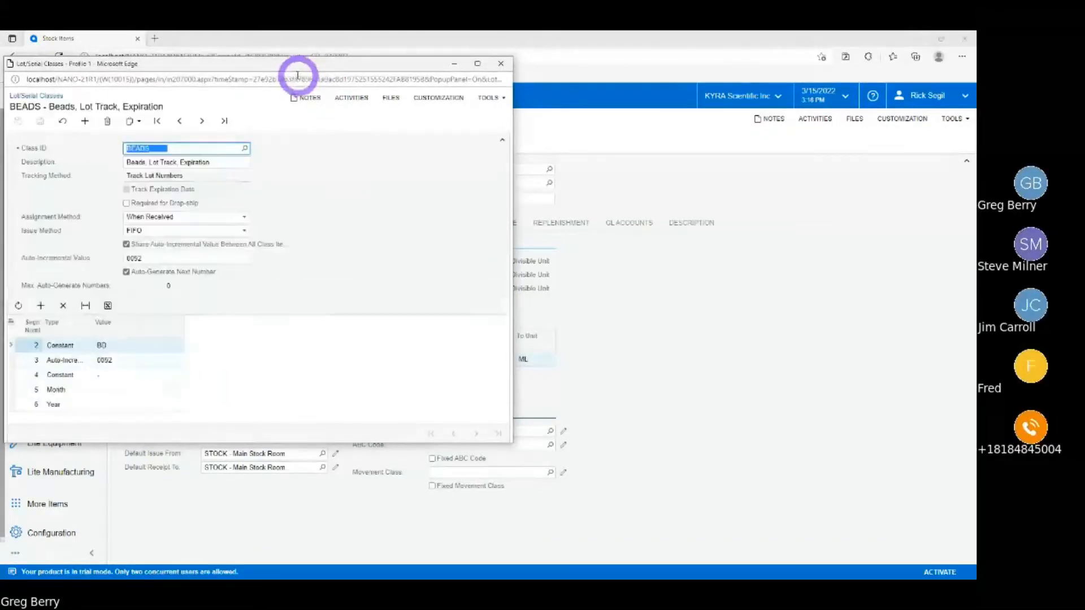
pyautogui.moveTo(327, 65); pyautogui.dragTo(371, 68)
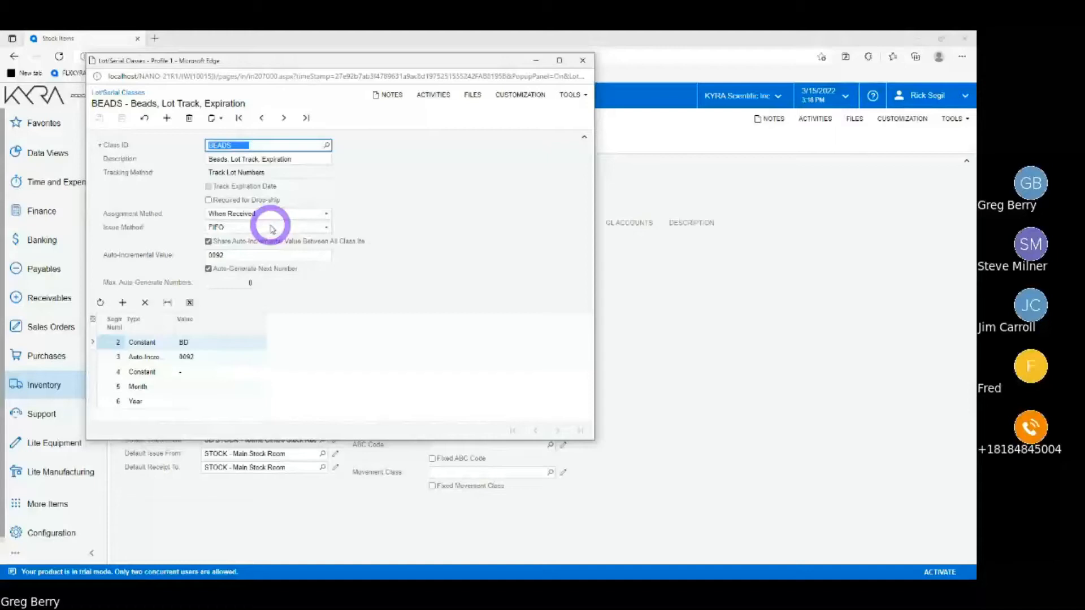
pyautogui.click(583, 61)
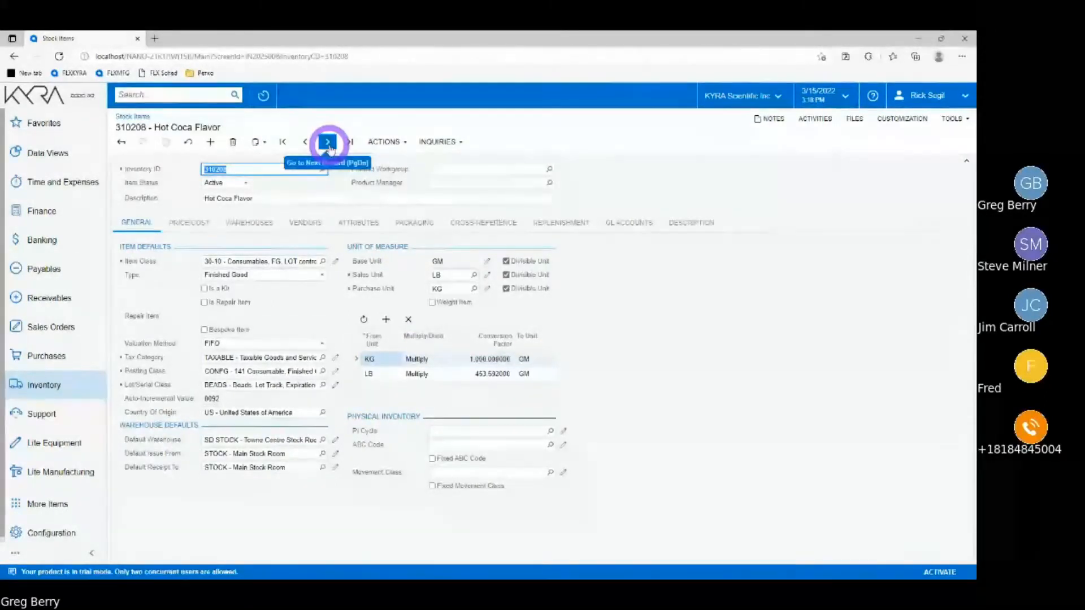
# - Advance through the stock item records to 310210, Hot Cocoa Concentrated Flavor 13ml
pyautogui.click(329, 143)
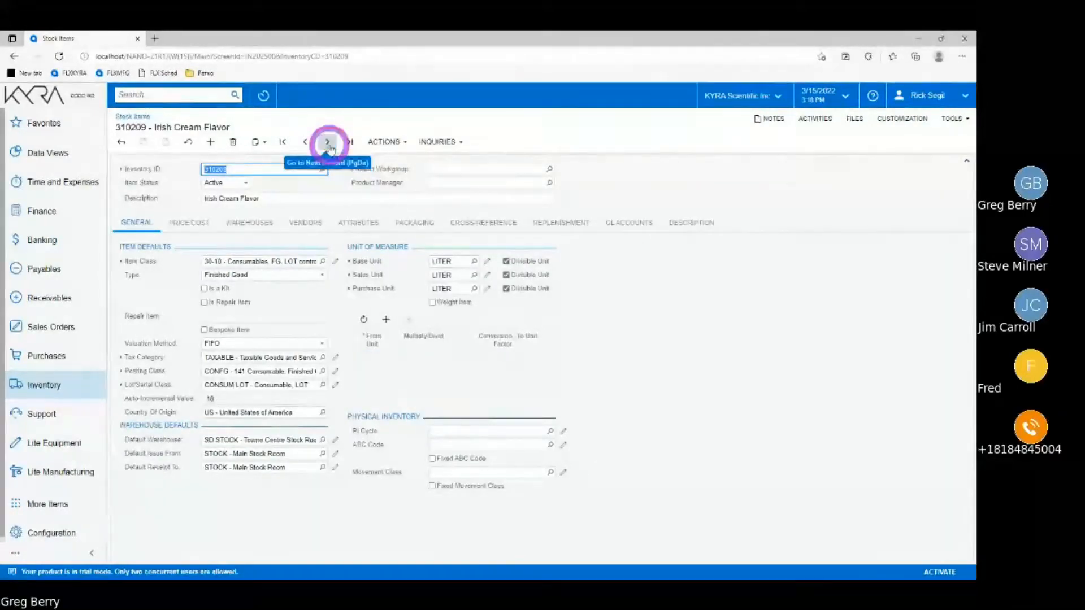
pyautogui.click(328, 143)
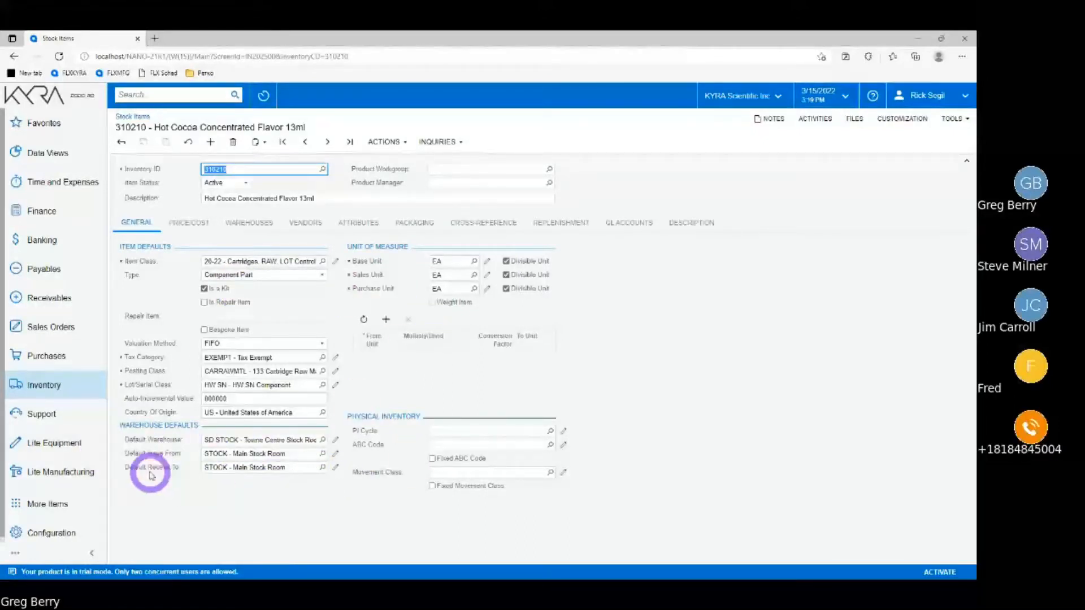
# - Open the kit specification for inventory ID 310210, Hot Cocoa Concentrated Flavor 13ml
pyautogui.click(56, 387)
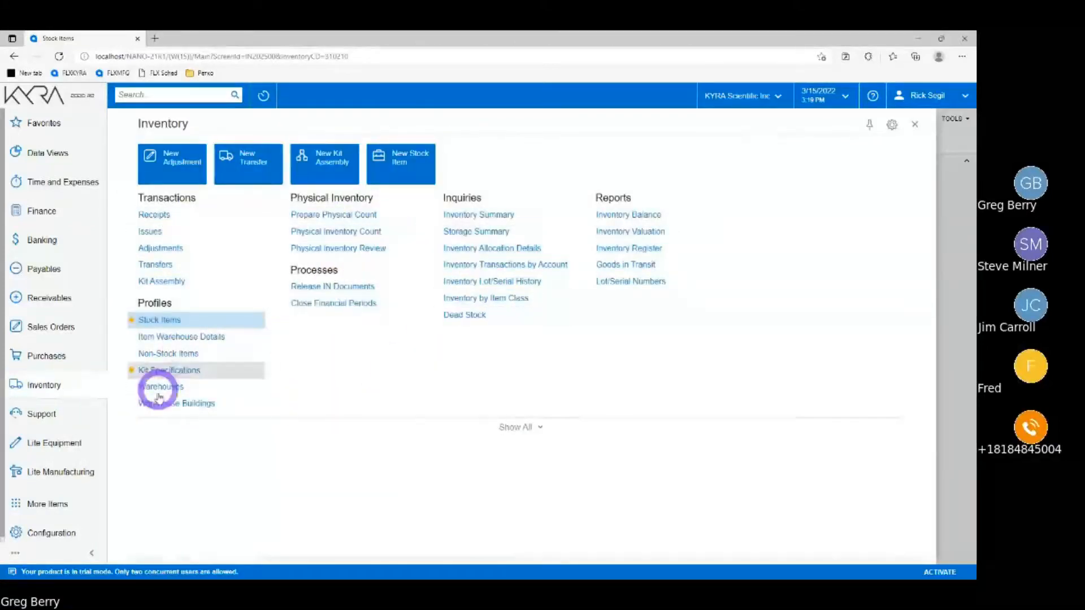
pyautogui.click(166, 372)
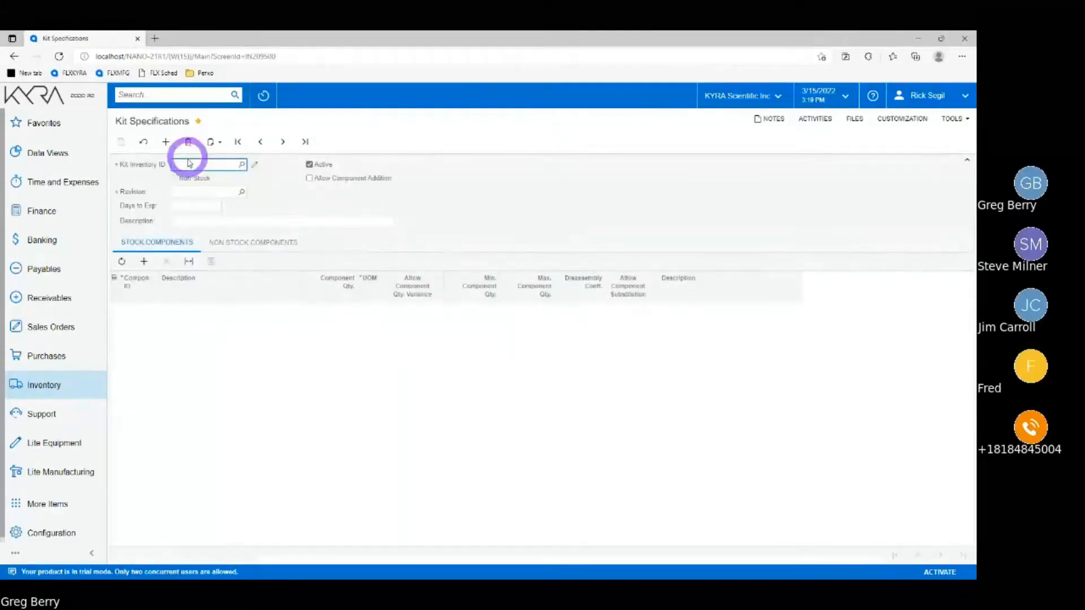
pyautogui.write('310')
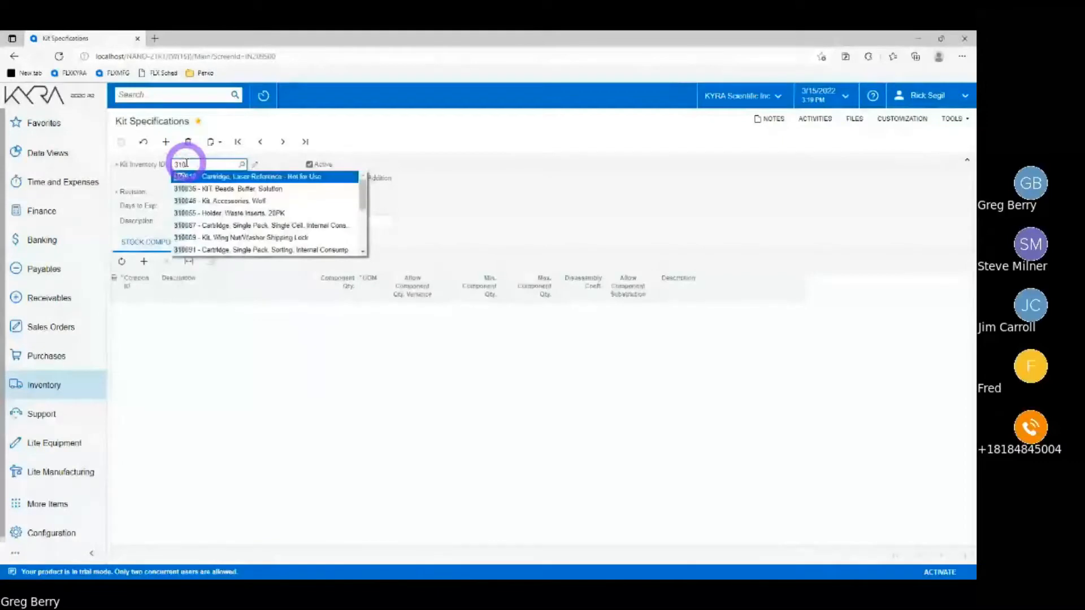
pyautogui.write('010')
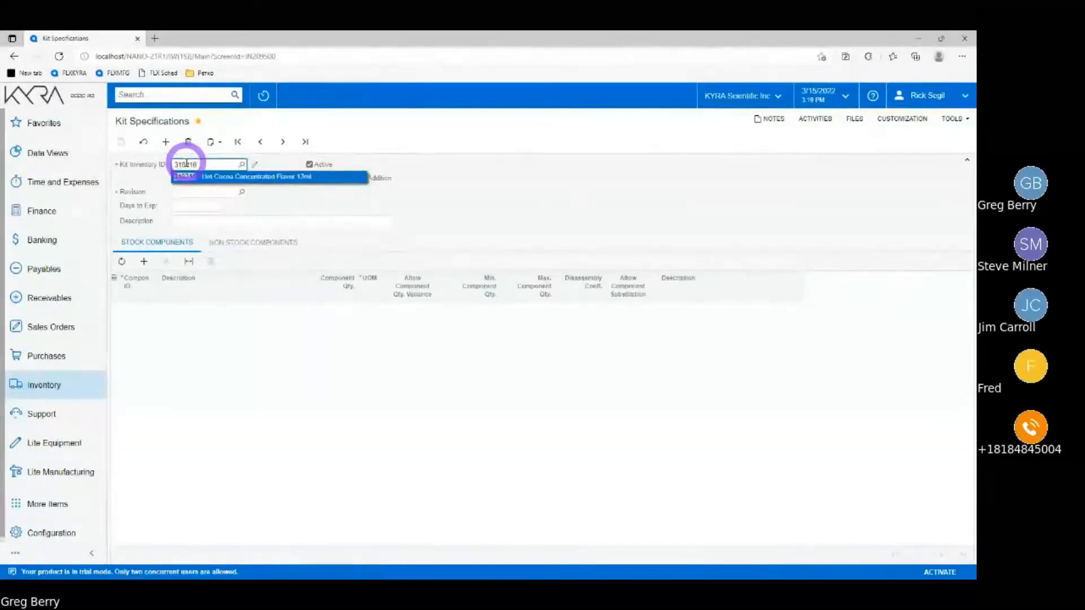
pyautogui.press('Tab')
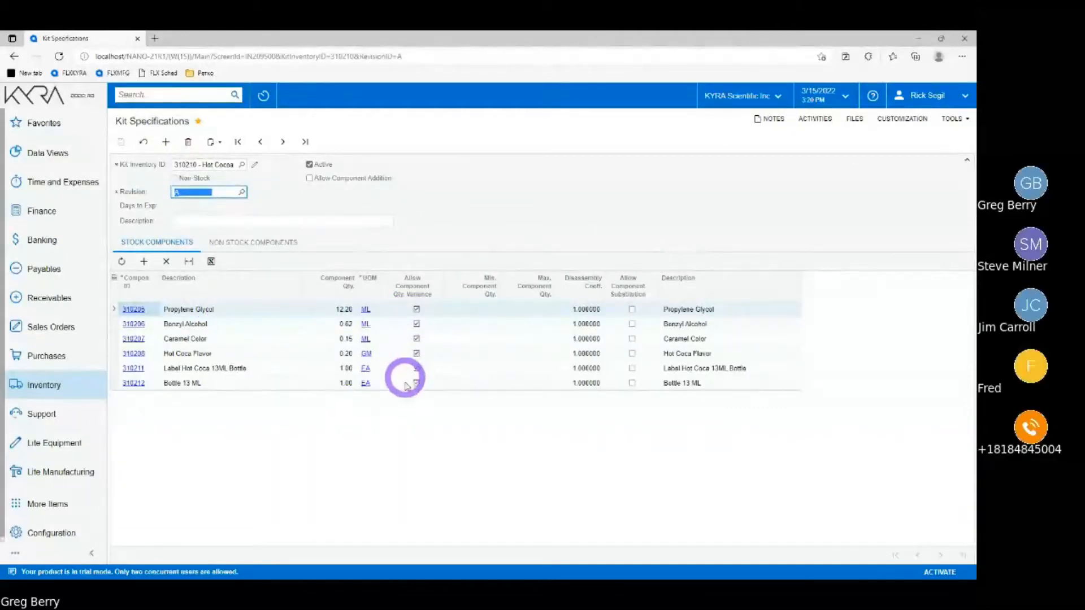
# - Review the kit's label and bottle stock components, and its non-stock components with their quantities and units
pyautogui.click(275, 369)
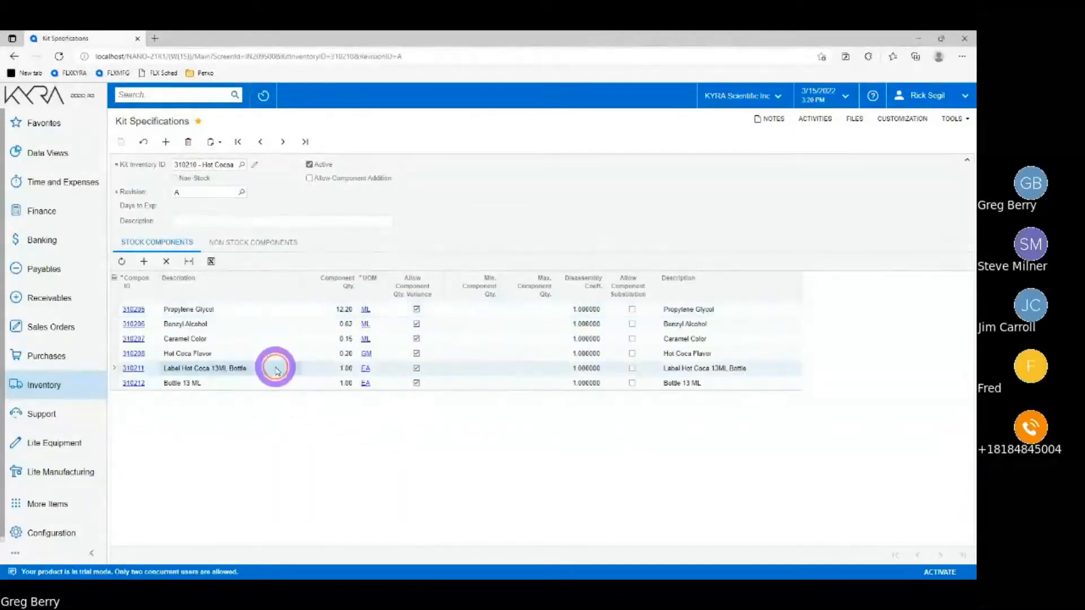
pyautogui.click(274, 384)
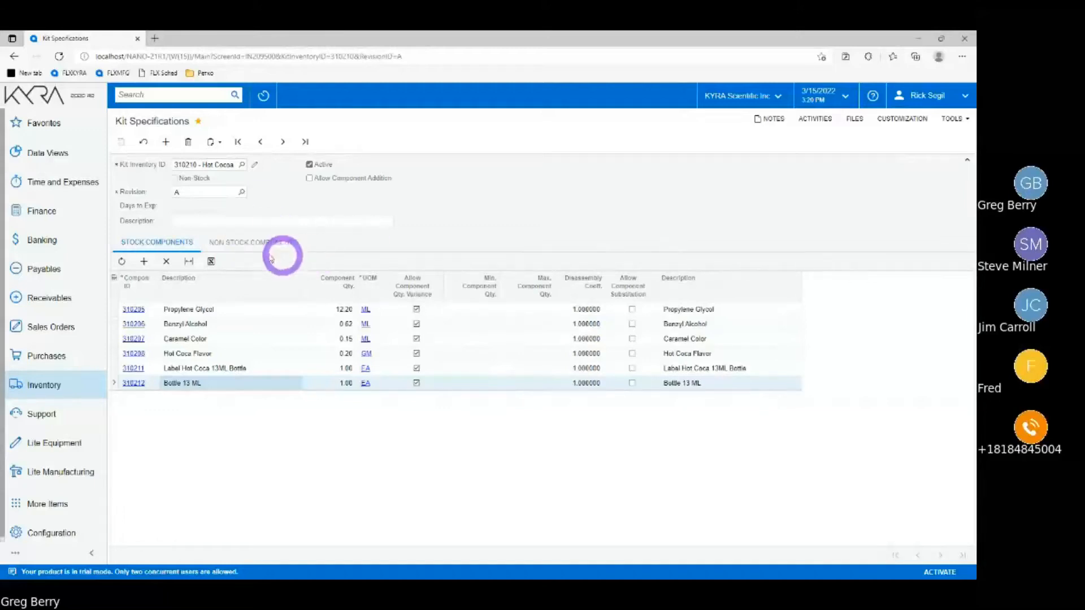
pyautogui.click(252, 244)
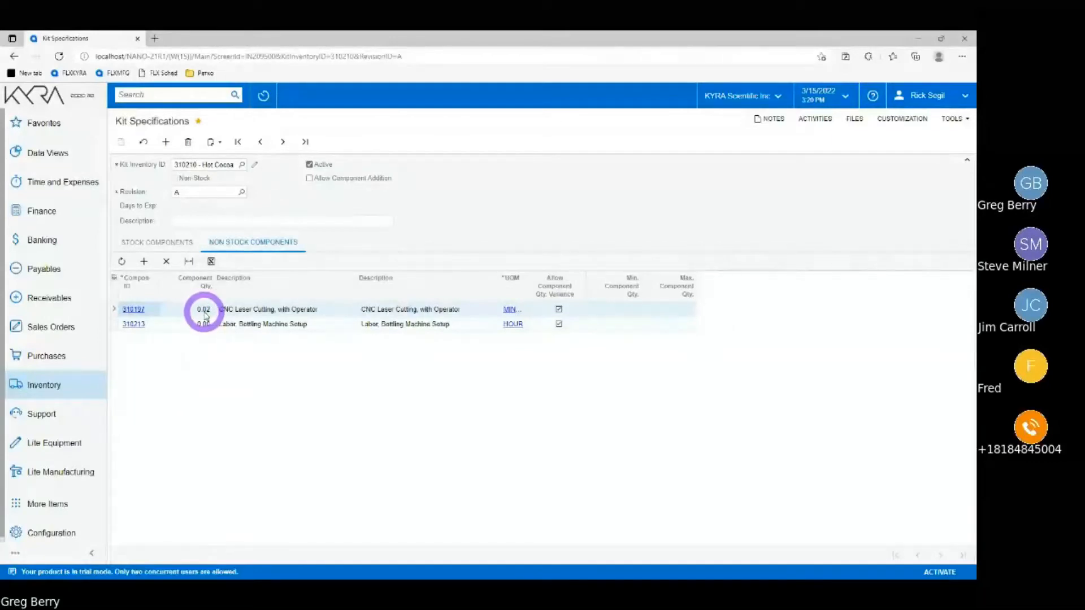
pyautogui.click(526, 315)
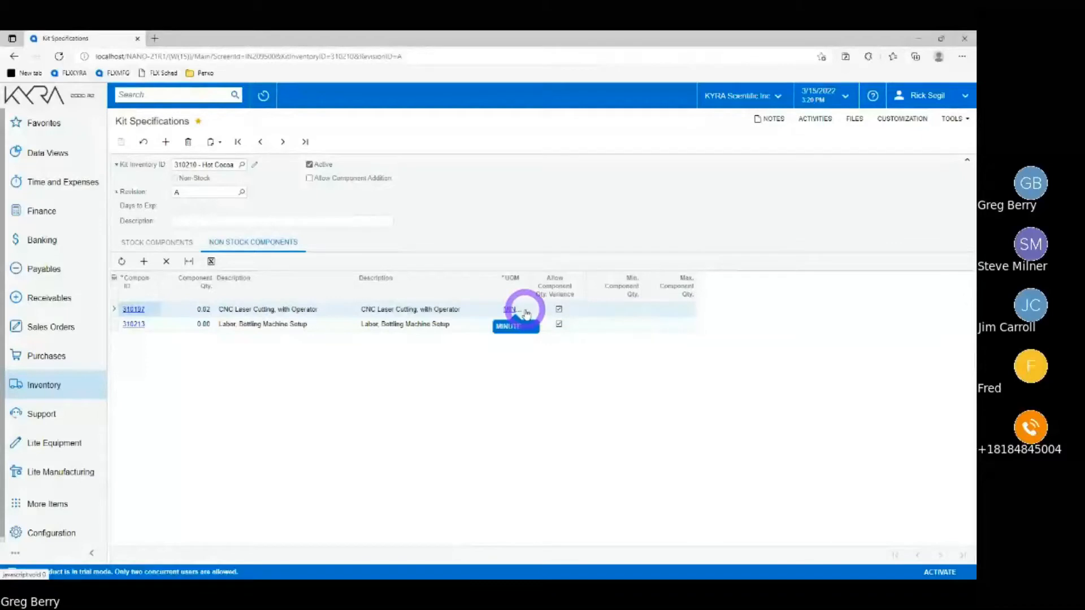
pyautogui.click(329, 327)
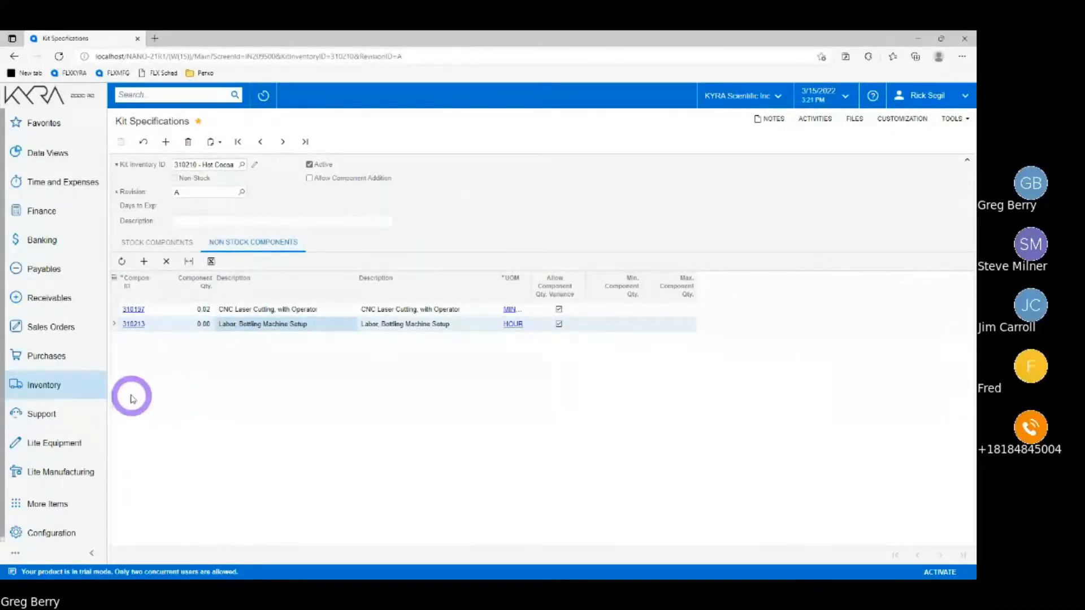
# - Create a new sales order of type SO for customer ATUM
pyautogui.click(47, 333)
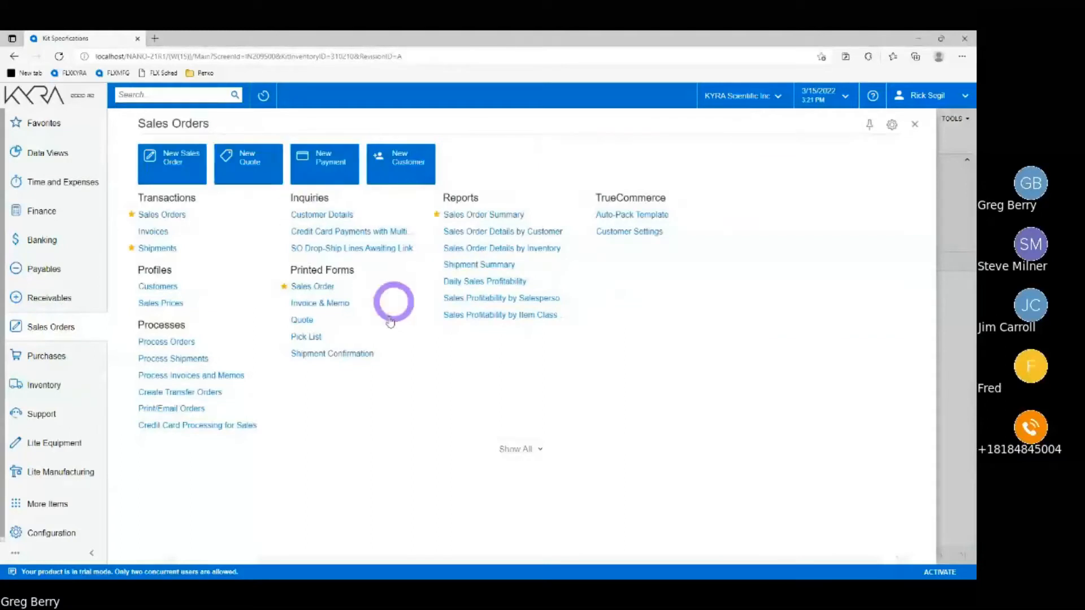
pyautogui.click(174, 166)
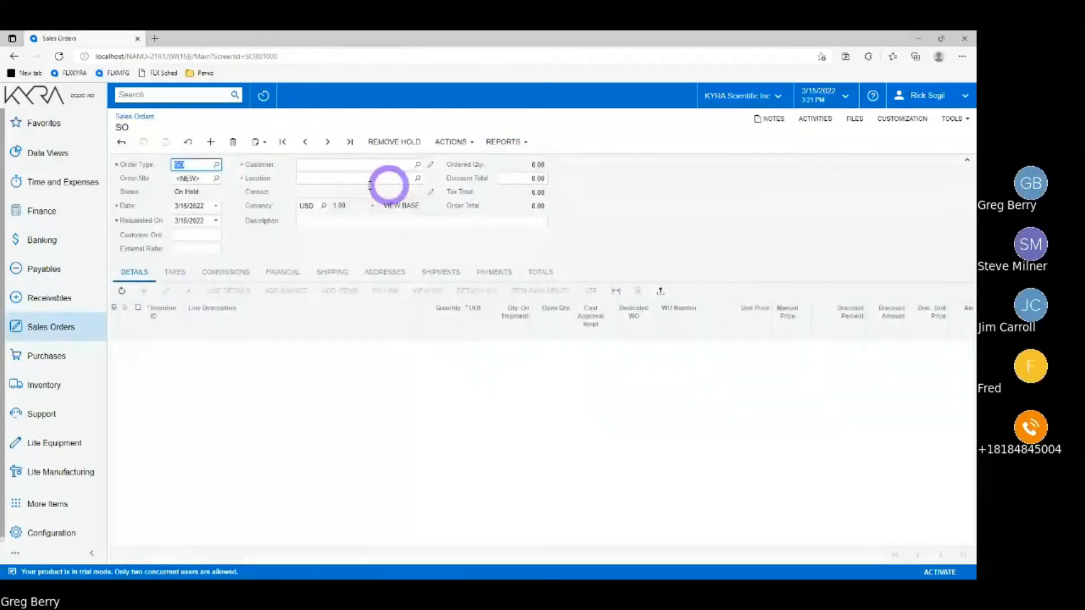
pyautogui.click(417, 164)
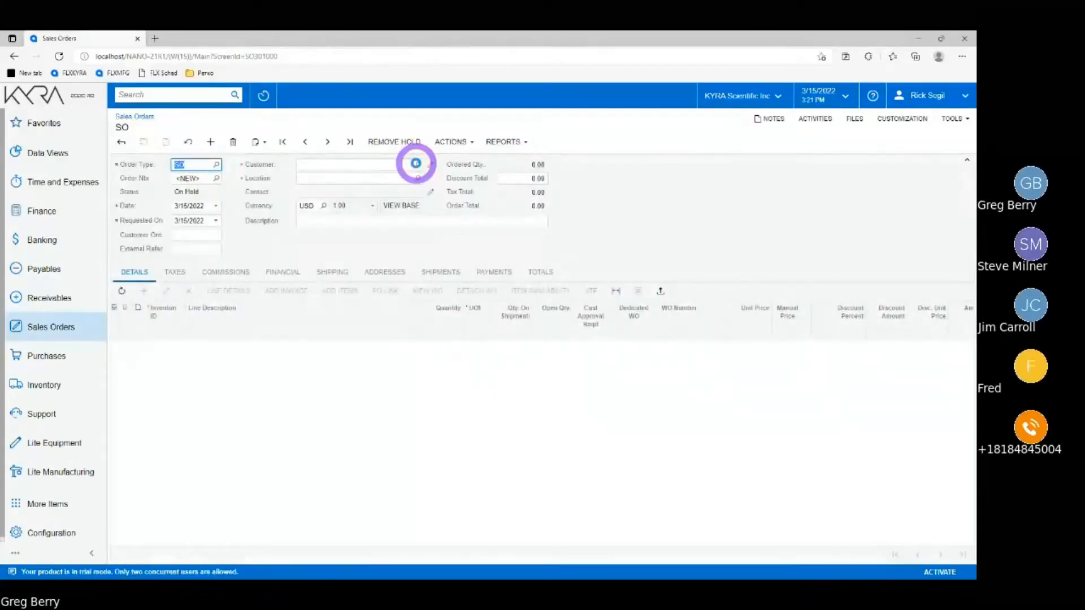
pyautogui.click(382, 367)
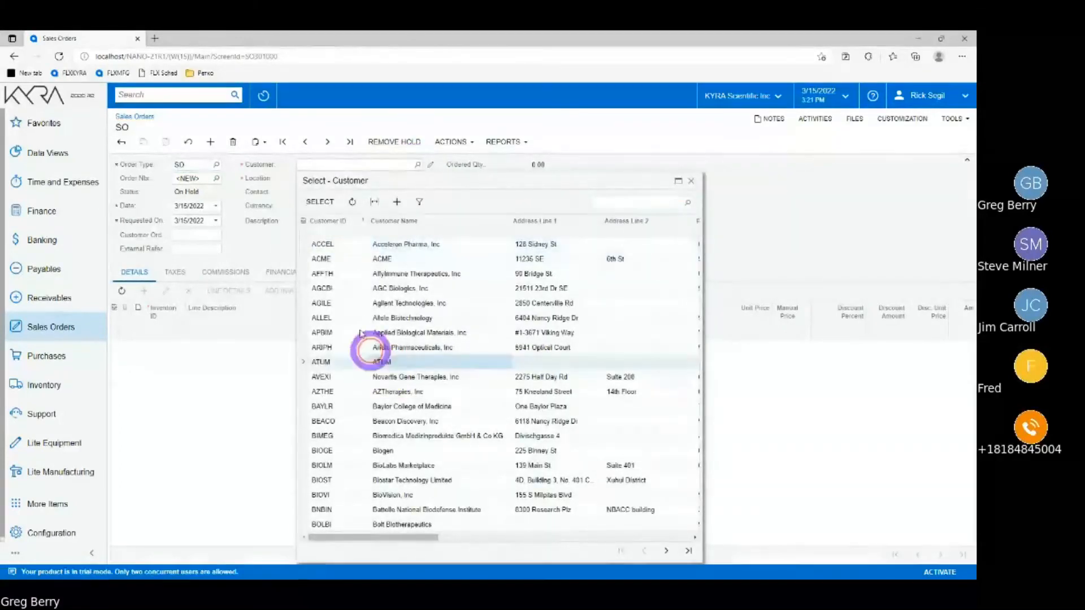
pyautogui.click(320, 202)
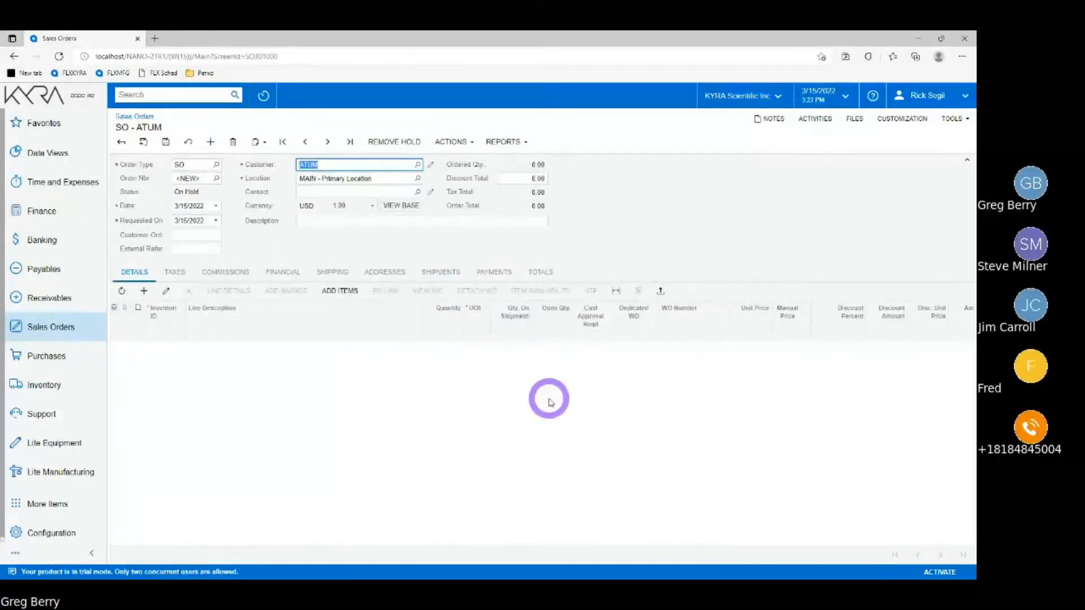
# - Add a line for item 310210, Hot Cocoa Concentrated Flavor 13ml, with quantity 5000 and a dedicated work order
pyautogui.click(145, 294)
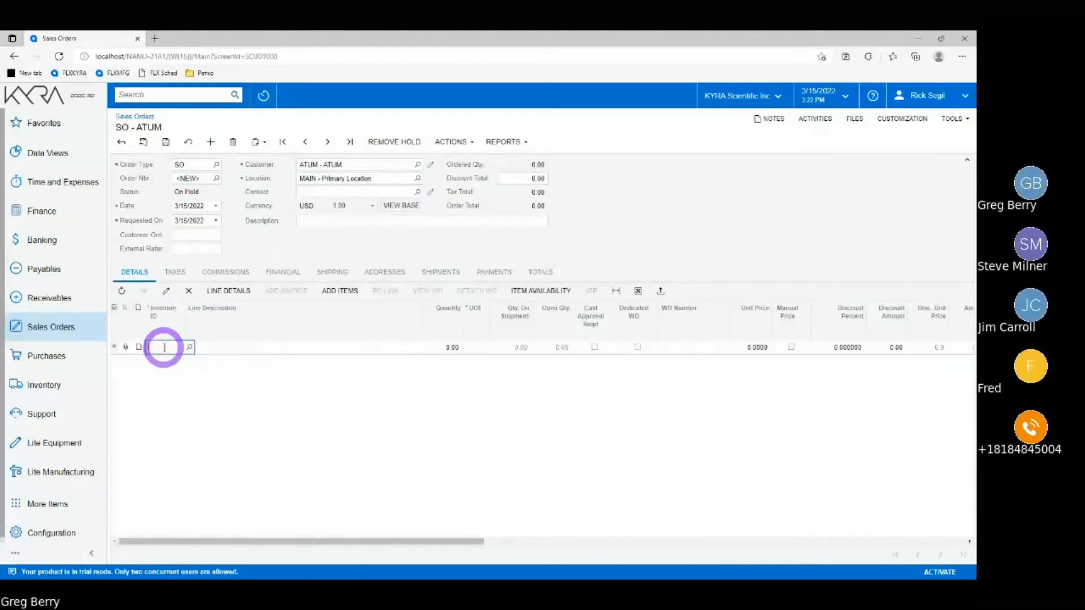
pyautogui.write('13 ML')
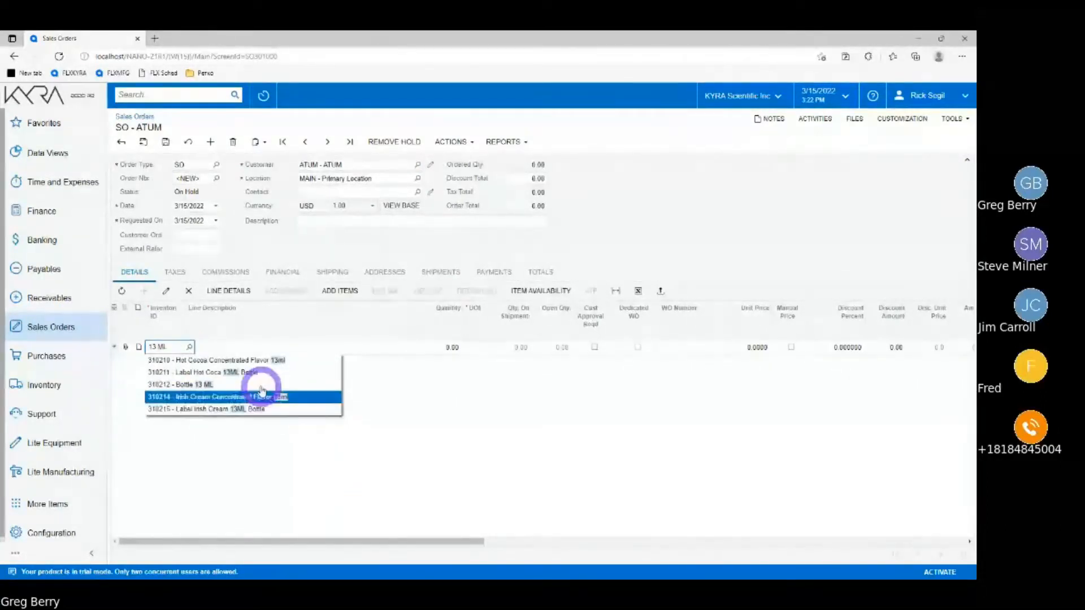
pyautogui.click(206, 360)
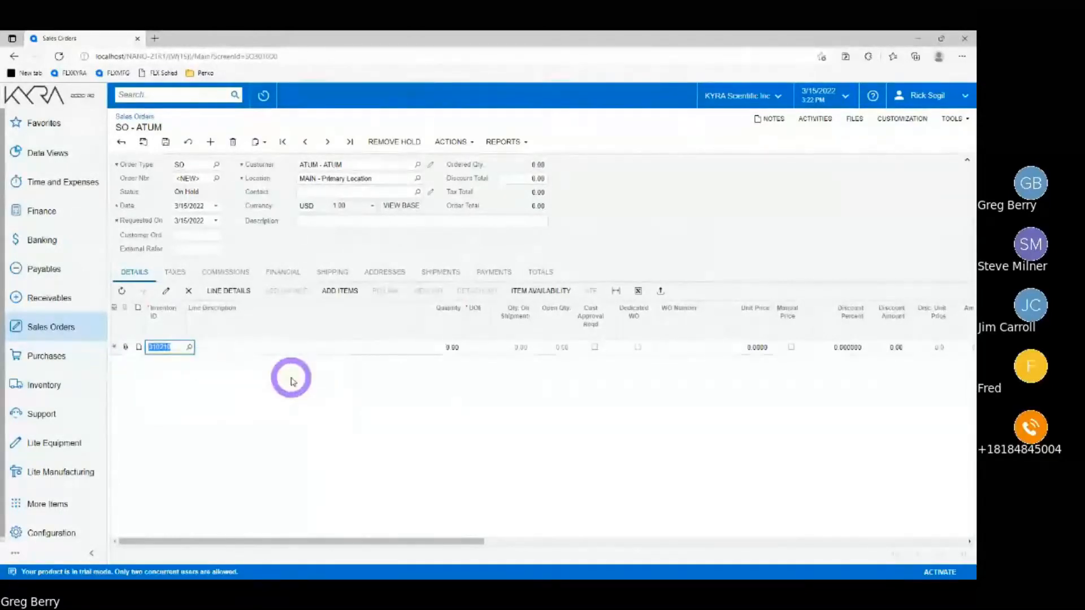
pyautogui.press('Tab')
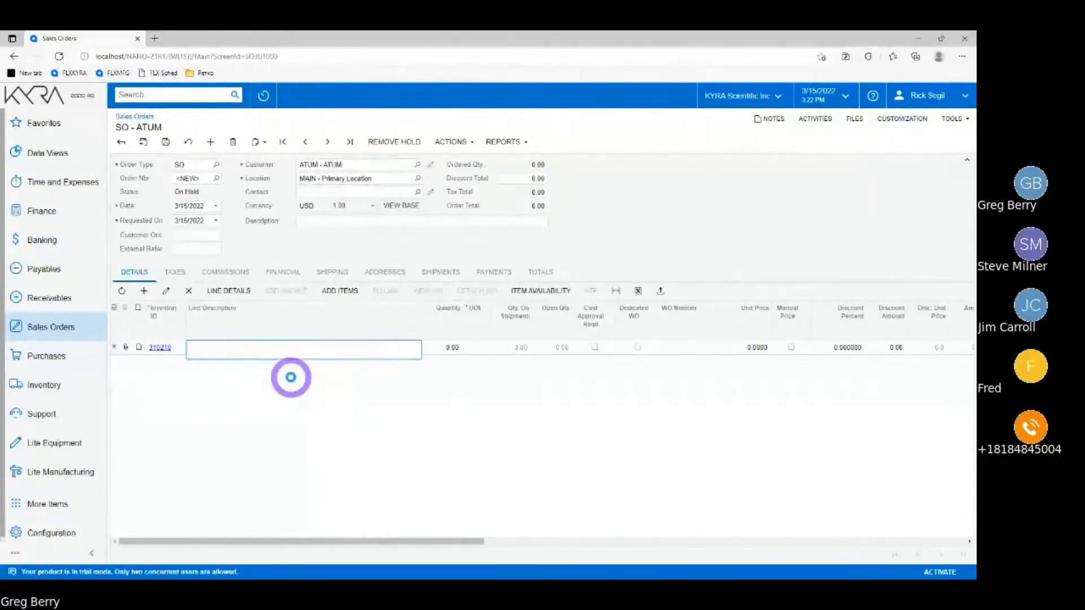
pyautogui.press('Tab')
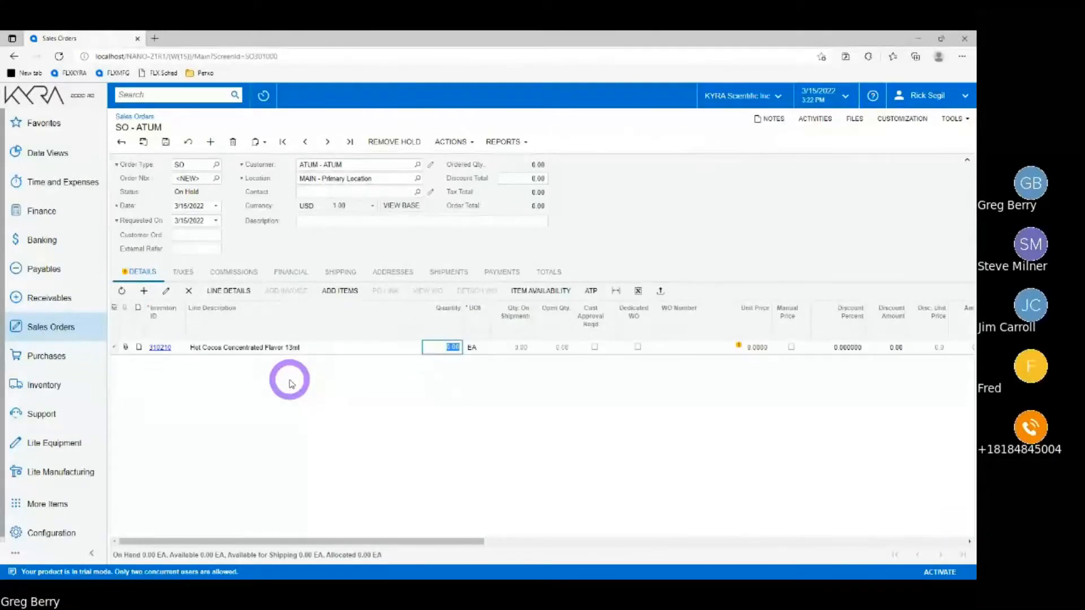
pyautogui.write('5000')
pyautogui.press('Tab')
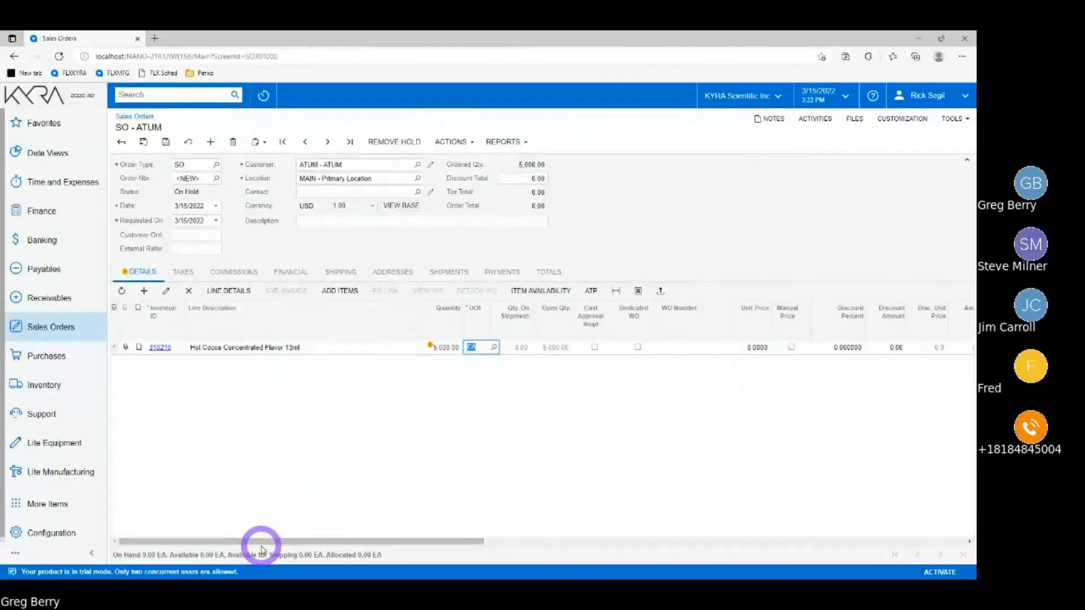
pyautogui.click(636, 349)
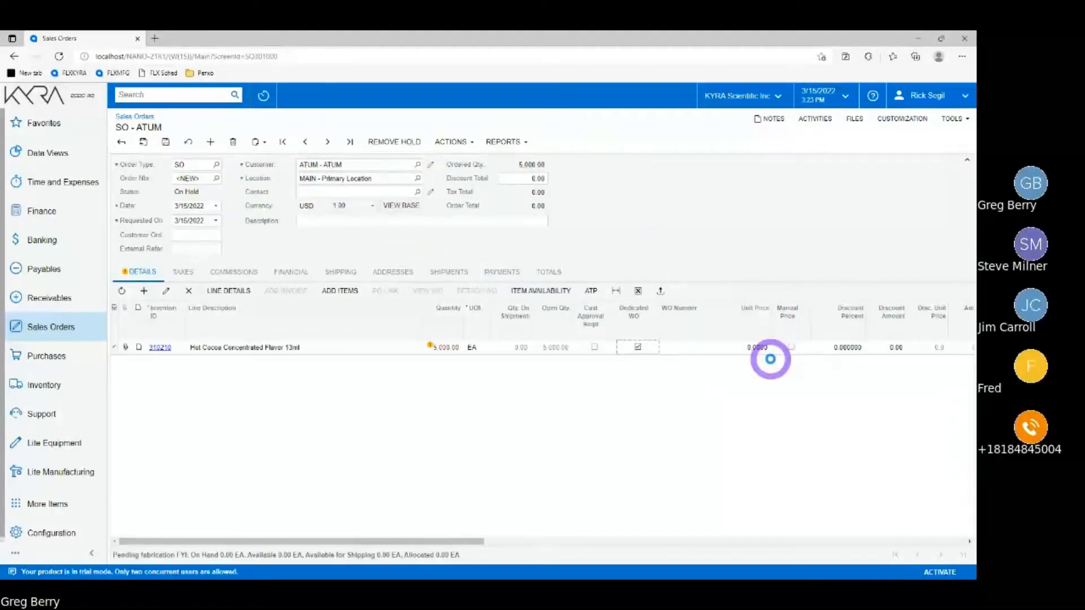
# - Remove the sales order's hold and generate the dedicated work order for its line
pyautogui.click(392, 142)
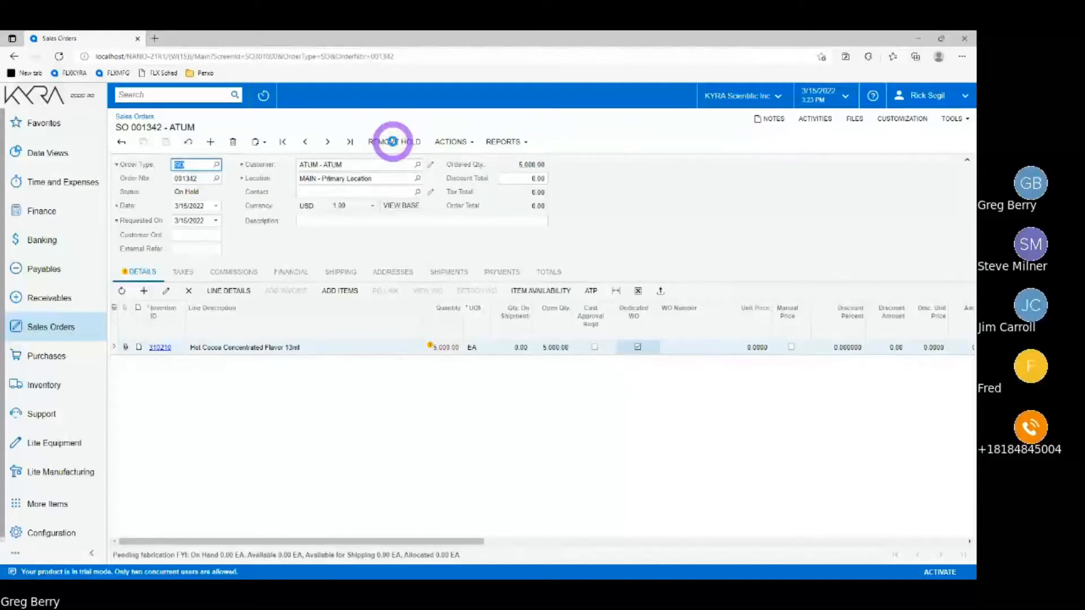
pyautogui.click(519, 143)
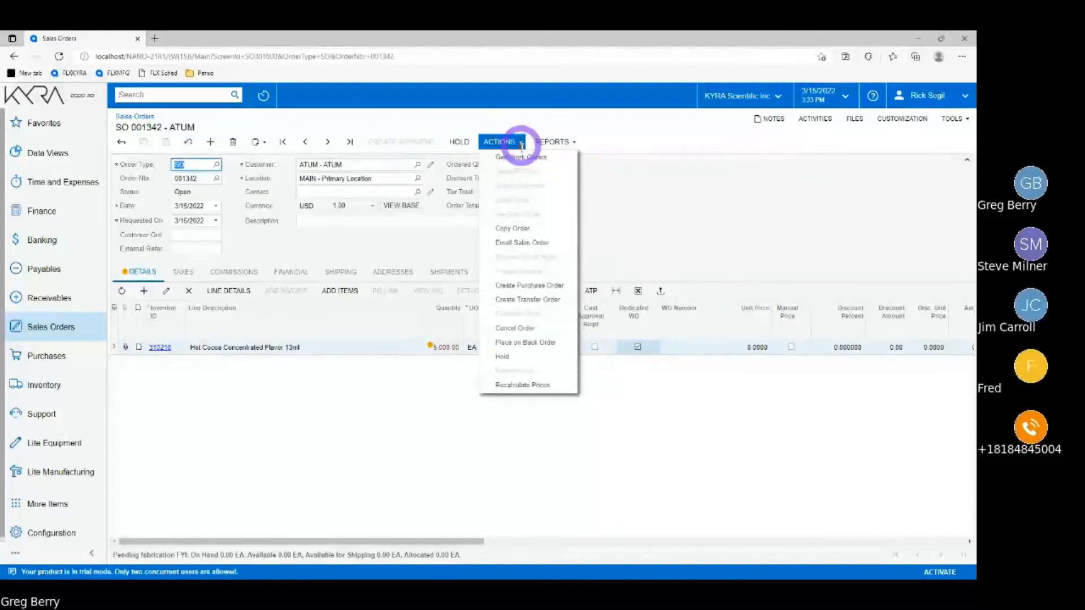
pyautogui.click(512, 156)
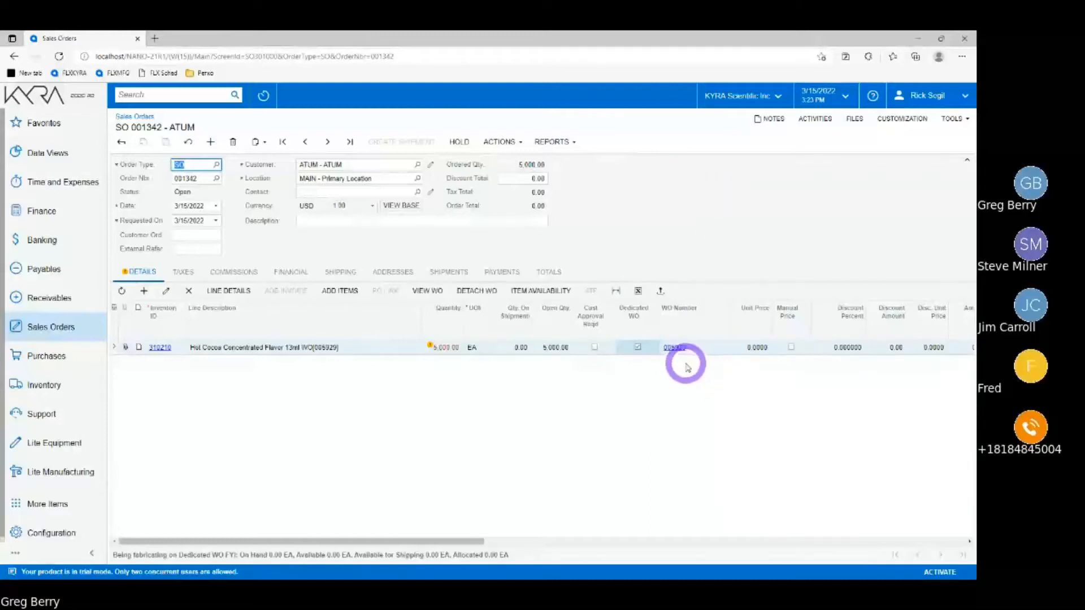
# - Open the work order linked to the sales order line, run Check Inventory on it and save
pyautogui.click(673, 347)
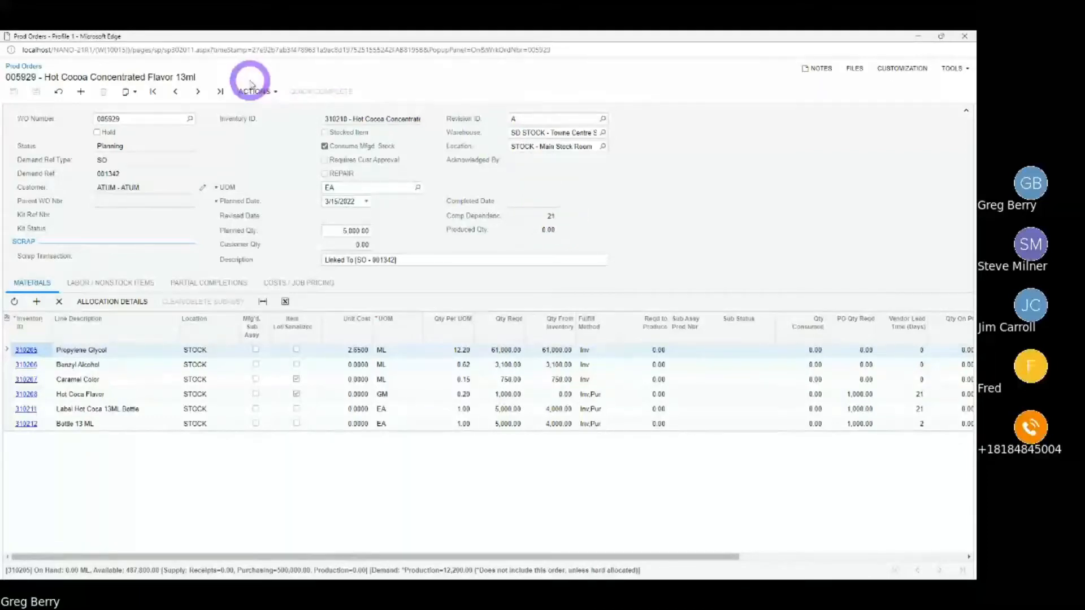
pyautogui.click(272, 92)
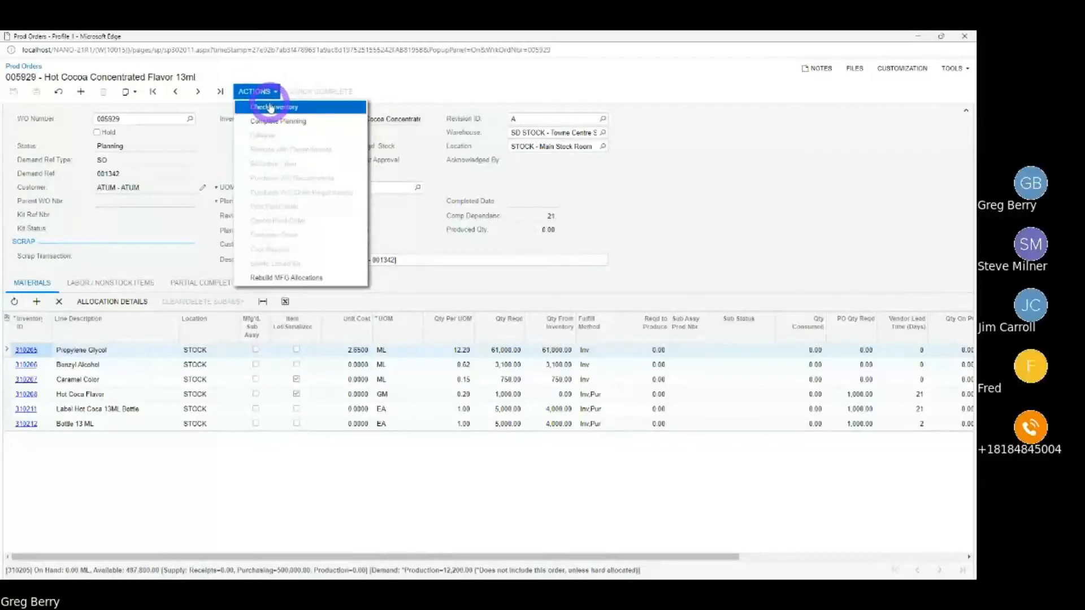
pyautogui.click(270, 108)
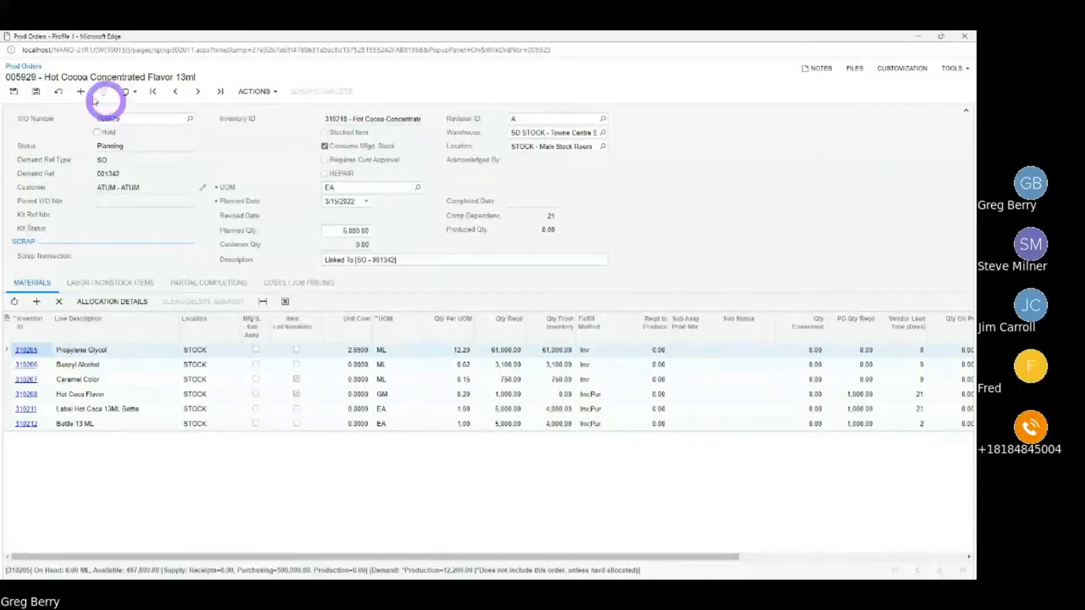
pyautogui.click(35, 91)
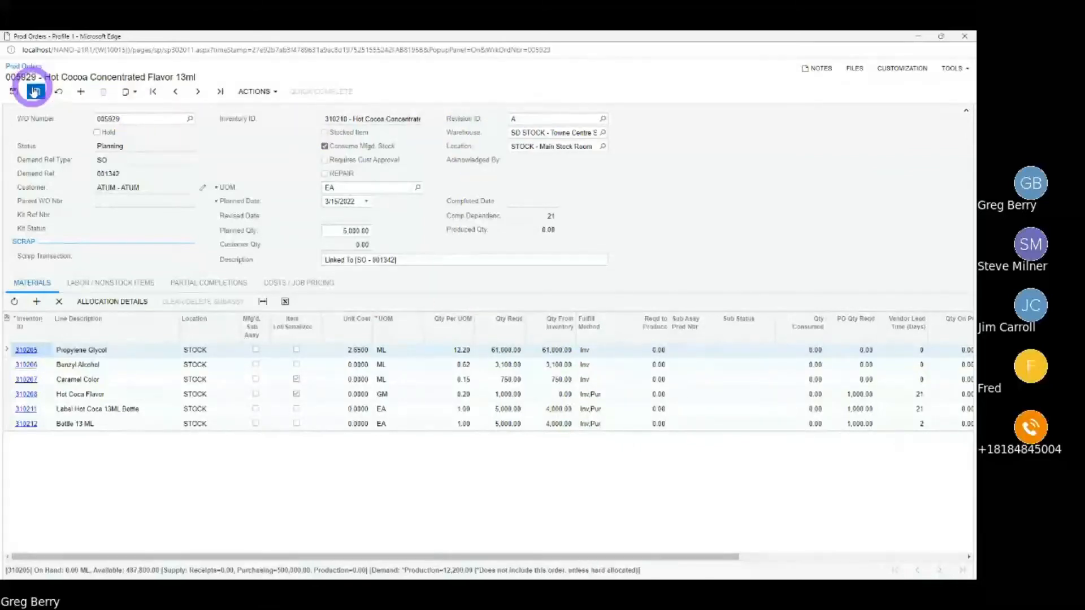
pyautogui.click(254, 92)
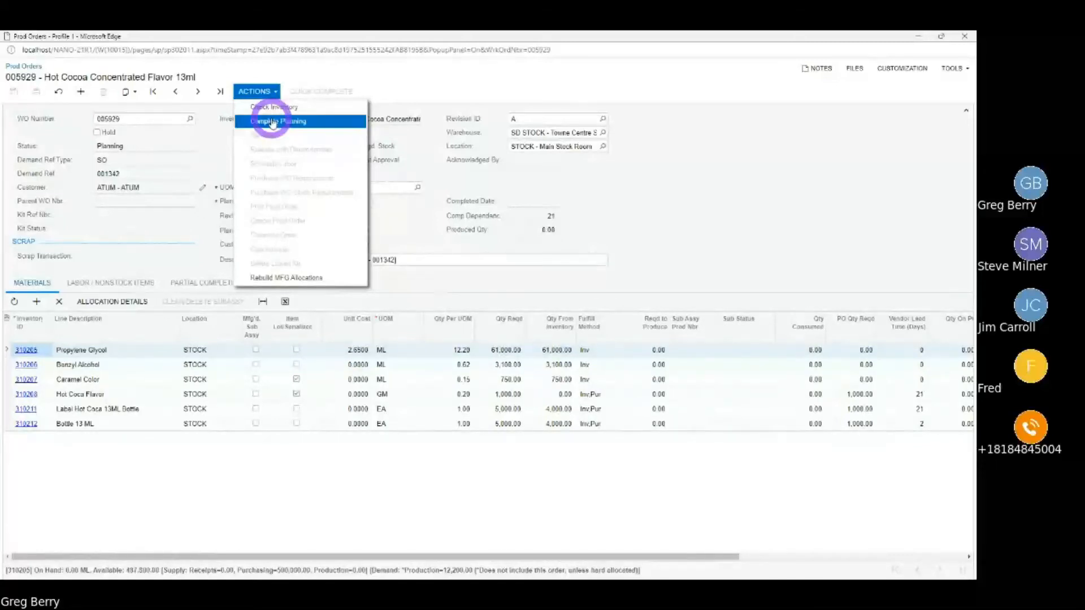
pyautogui.click(791, 218)
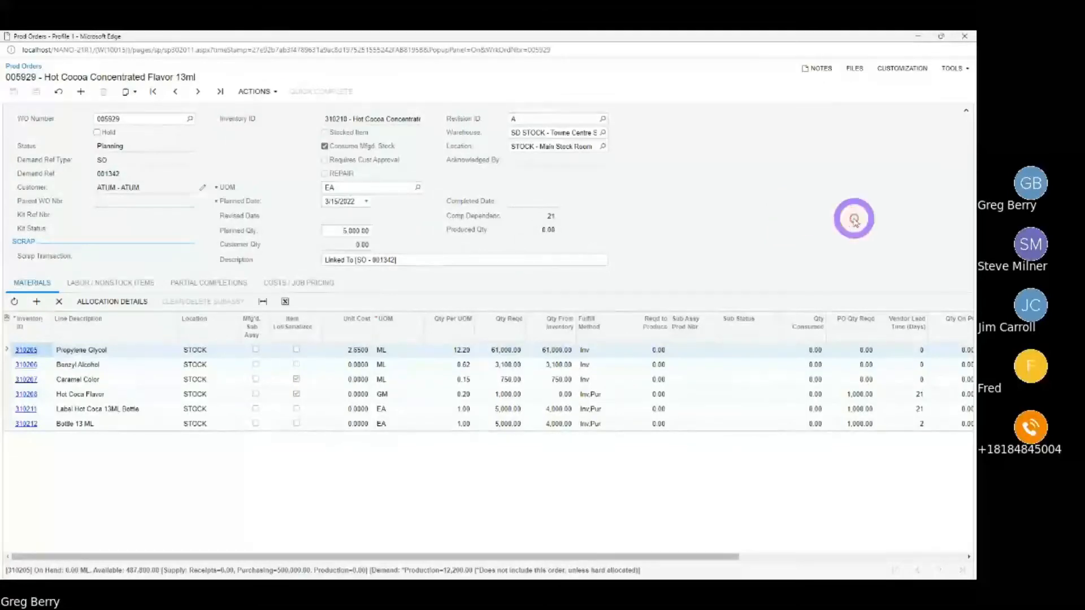
pyautogui.click(256, 91)
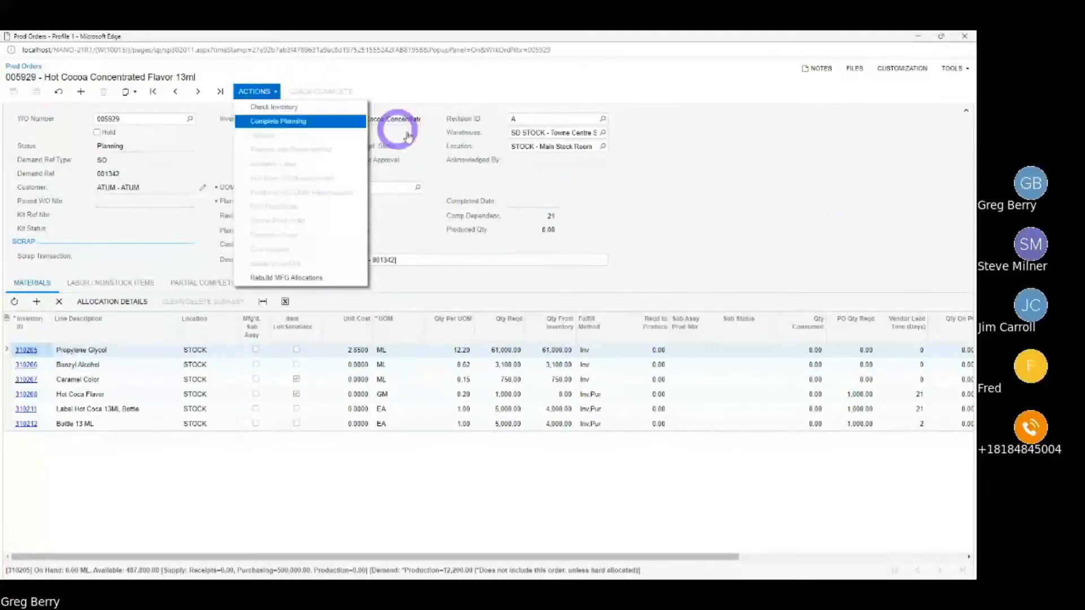
pyautogui.click(801, 207)
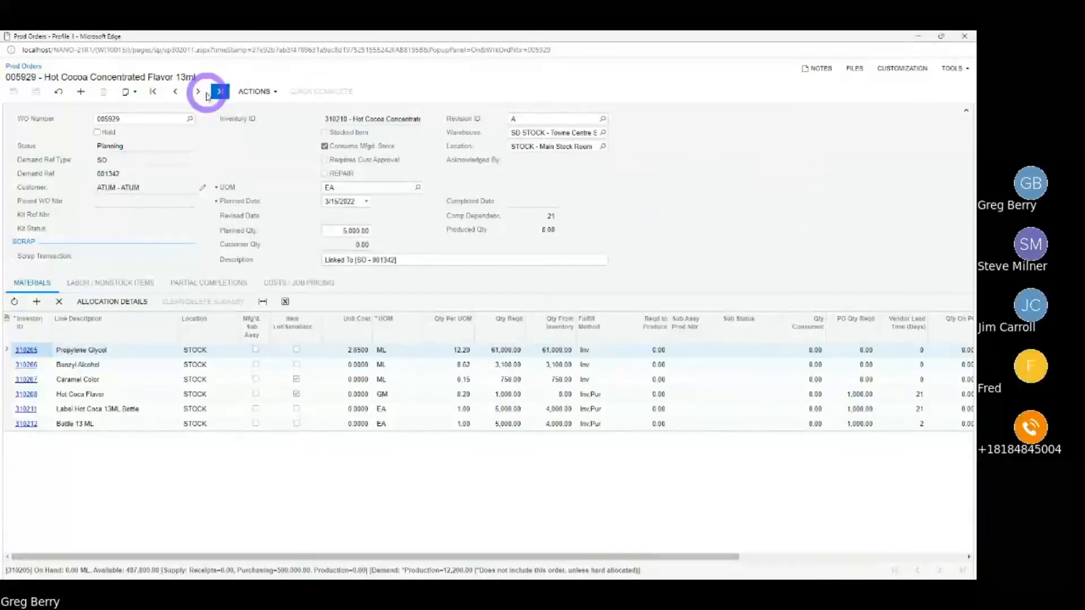
# - Go to the previous production order and review its materials' purchase orders, their statuses and the available order actions
pyautogui.click(177, 92)
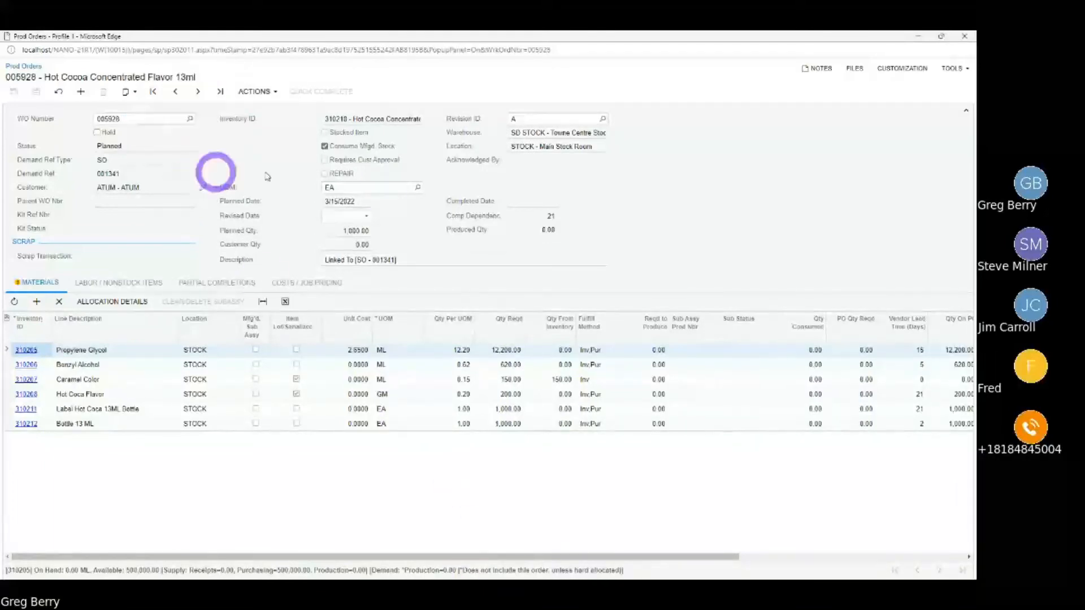
pyautogui.moveTo(351, 557); pyautogui.dragTo(621, 559)
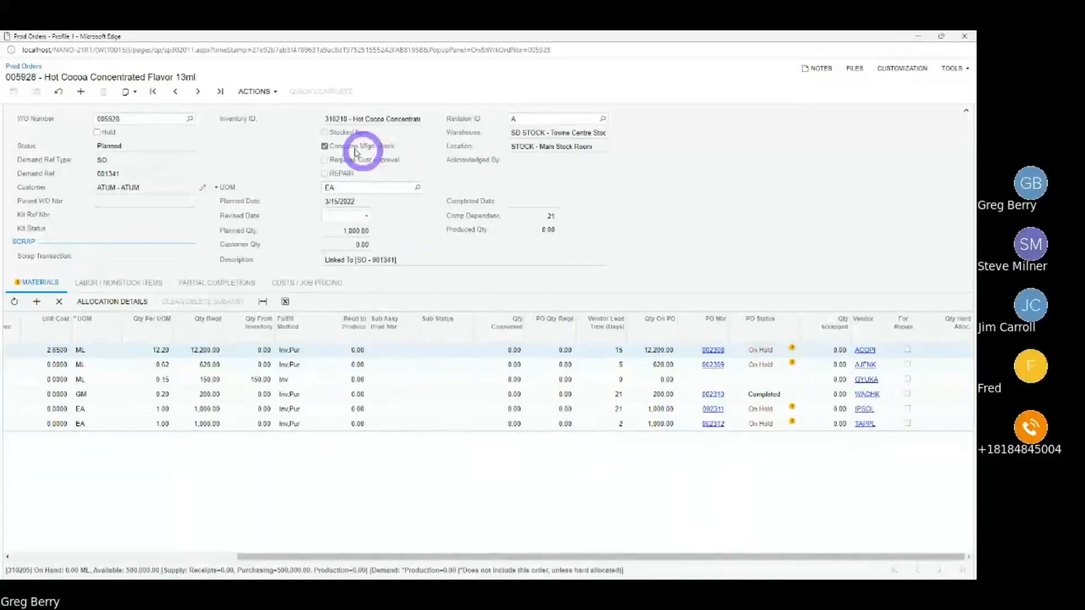
pyautogui.click(252, 92)
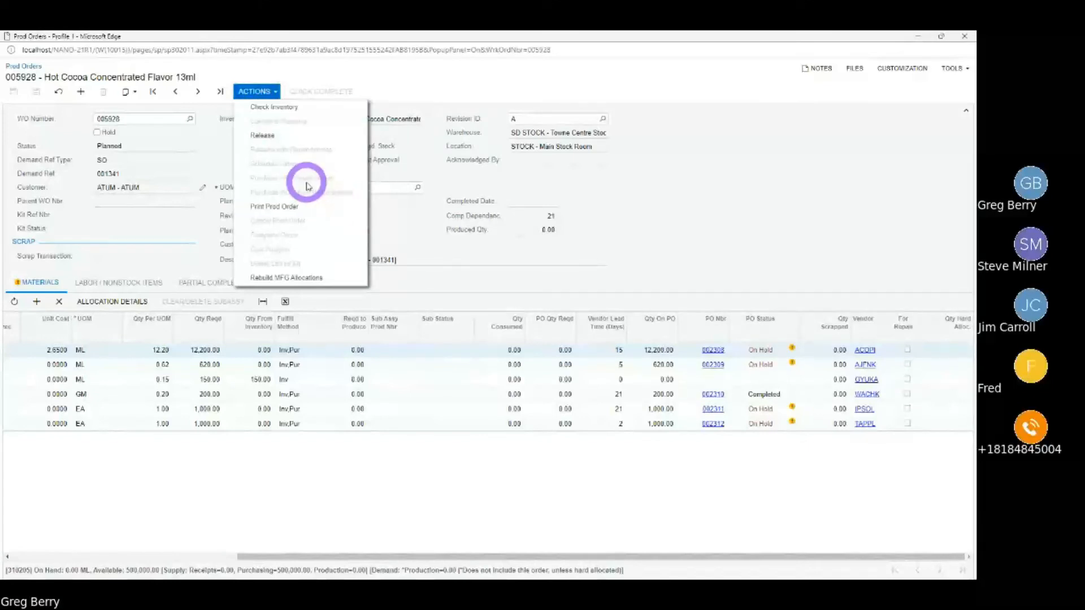
pyautogui.click(752, 307)
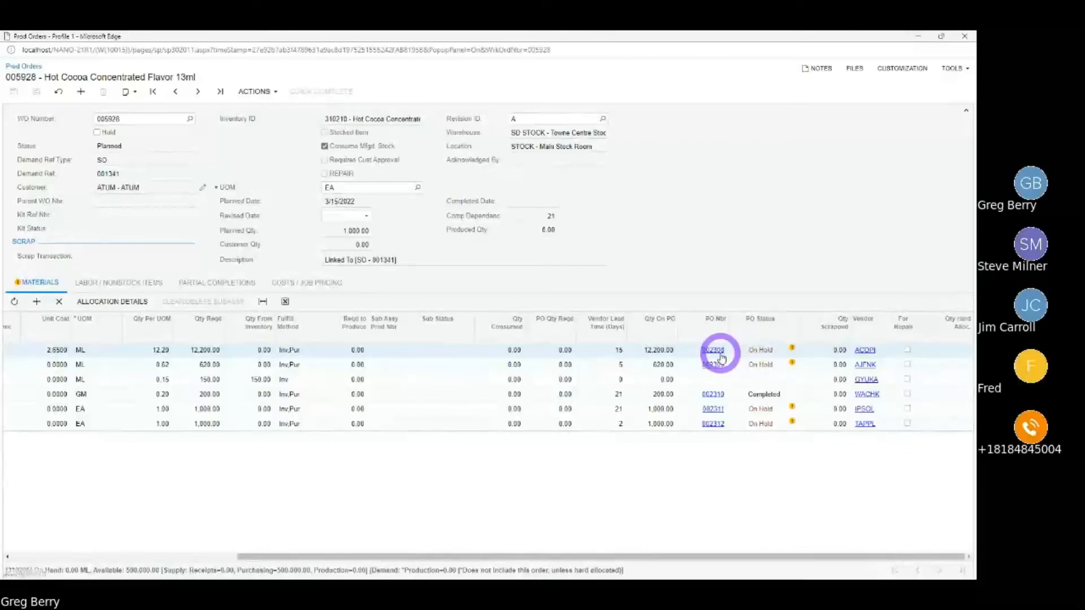
# - View the completed purchase order for the Hot Coca Flavor material, then close it
pyautogui.moveTo(764, 352)
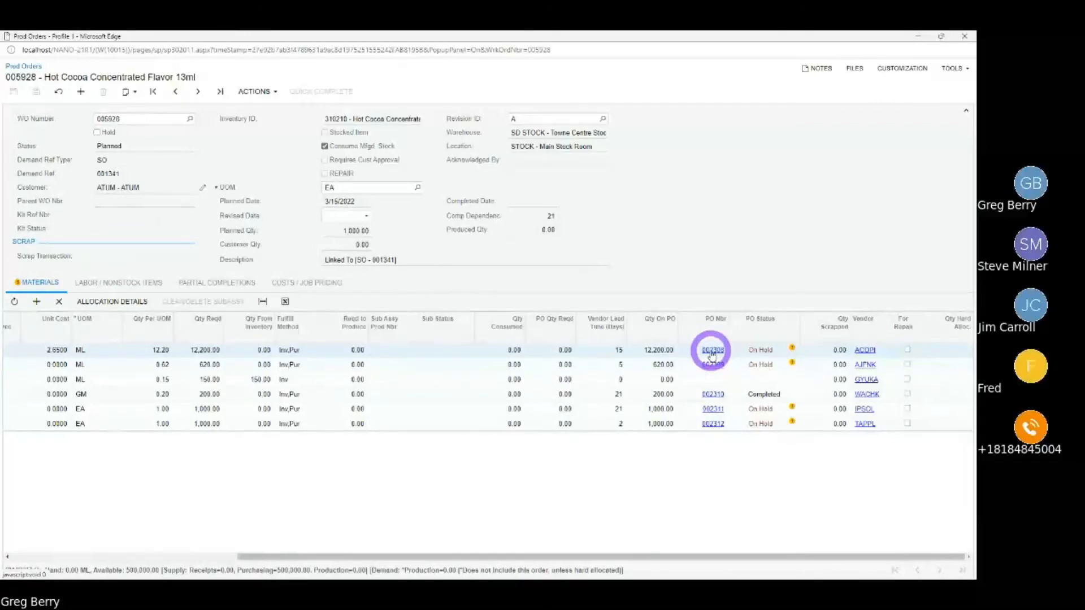
pyautogui.click(713, 393)
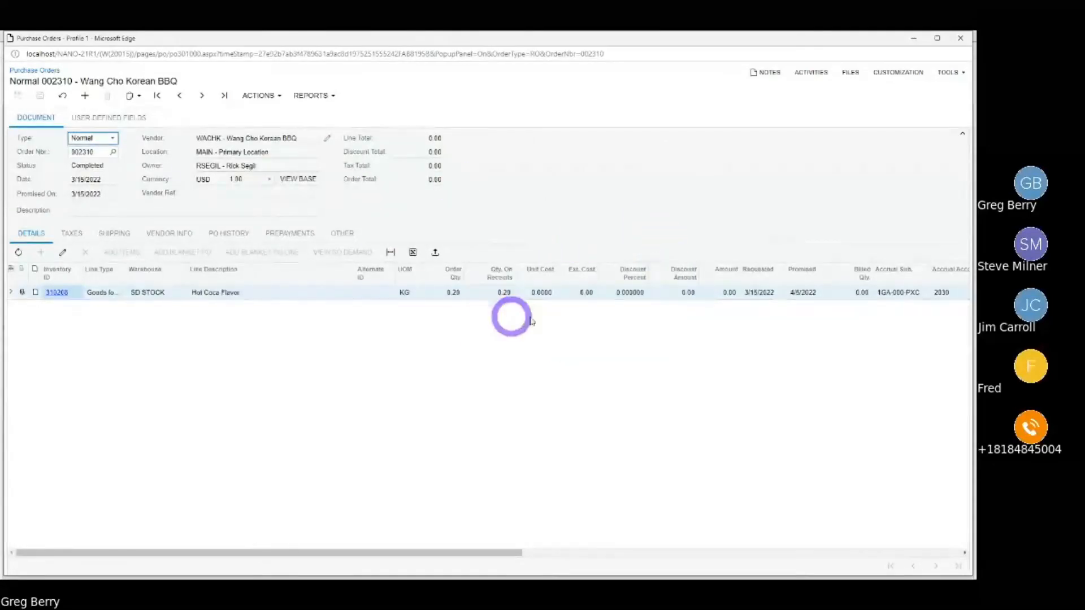
pyautogui.click(960, 38)
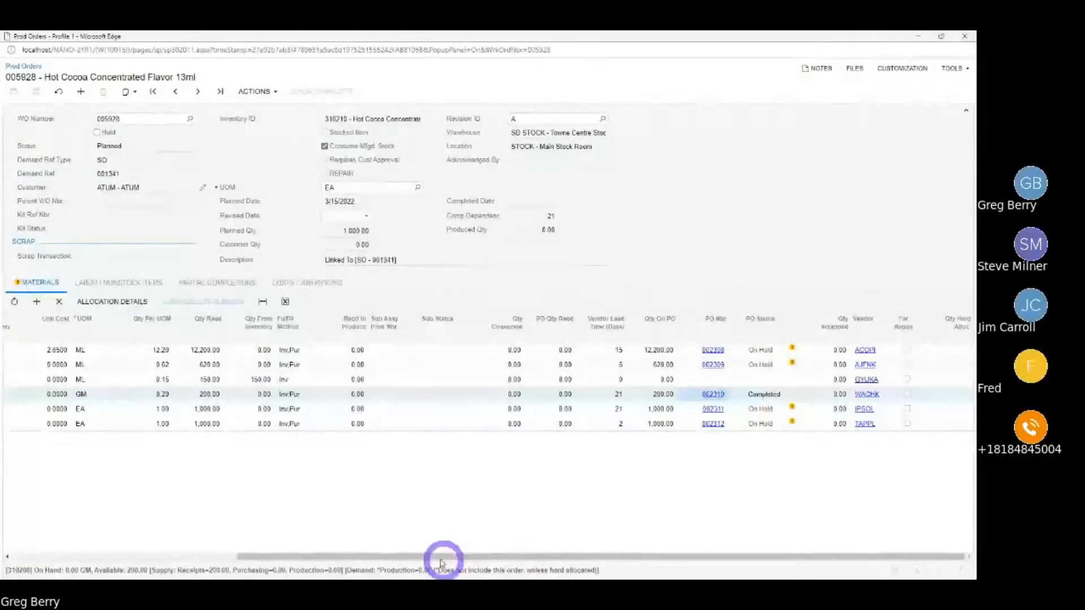
# - Check the lot/serialized materials of the planned production order for 1,000 units and release the order
pyautogui.moveTo(442, 562); pyautogui.dragTo(109, 568)
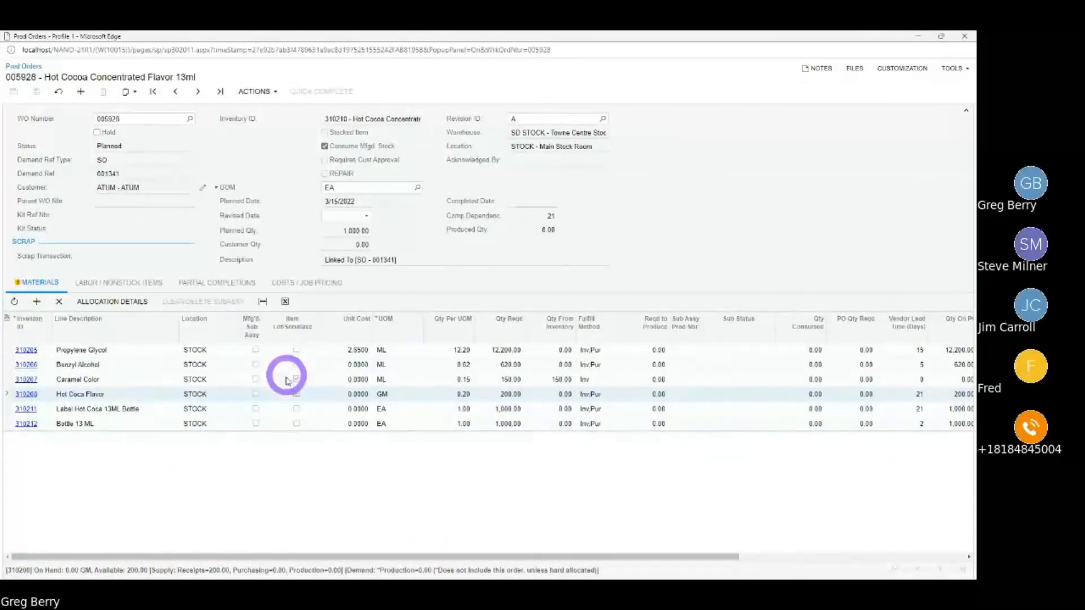
pyautogui.click(296, 393)
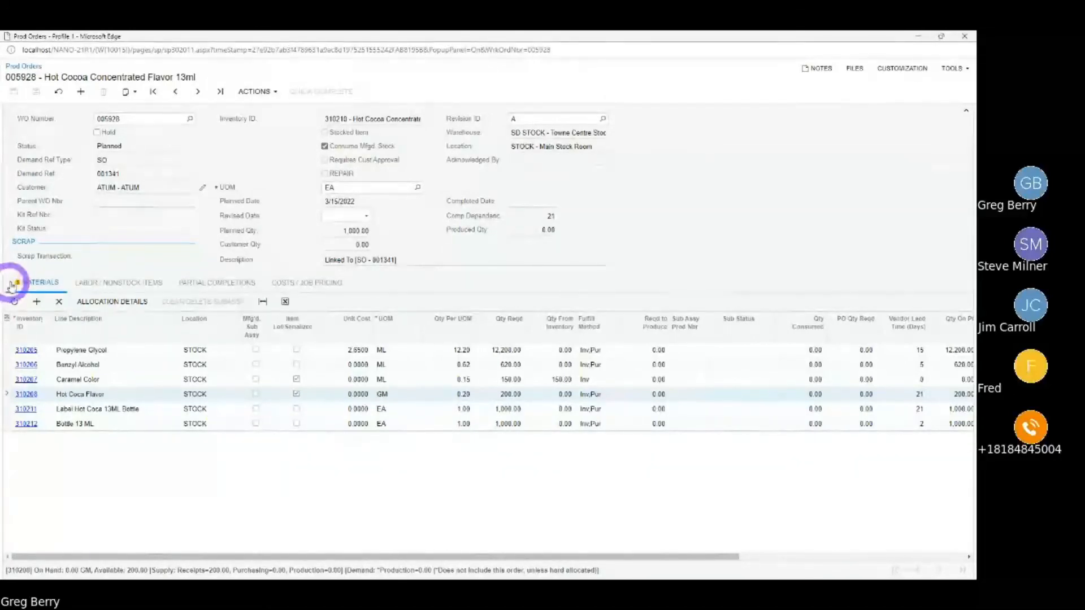
pyautogui.moveTo(20, 288)
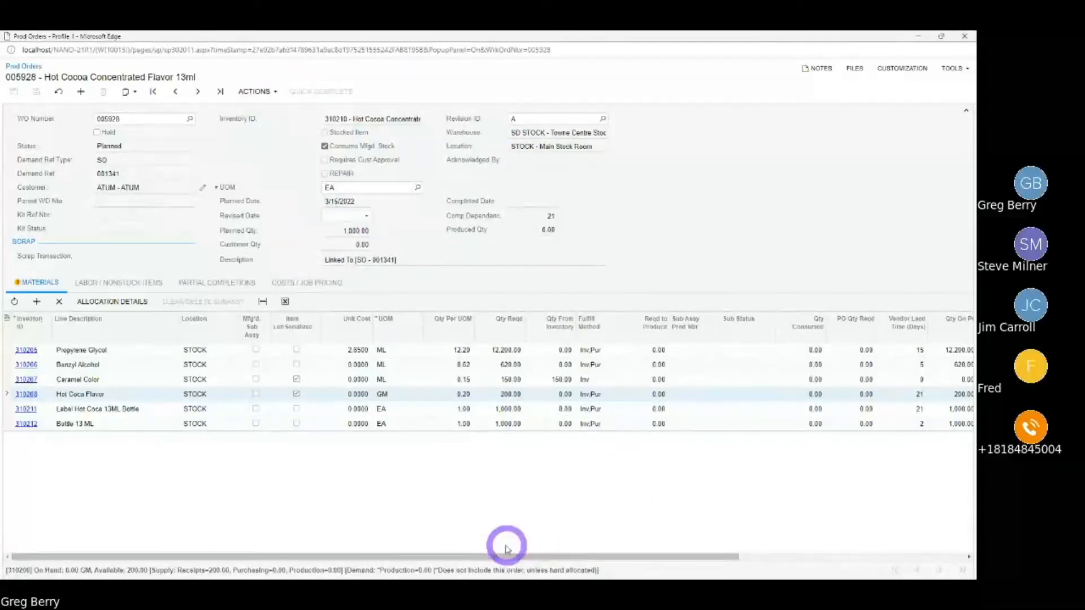
pyautogui.moveTo(489, 557); pyautogui.dragTo(360, 561)
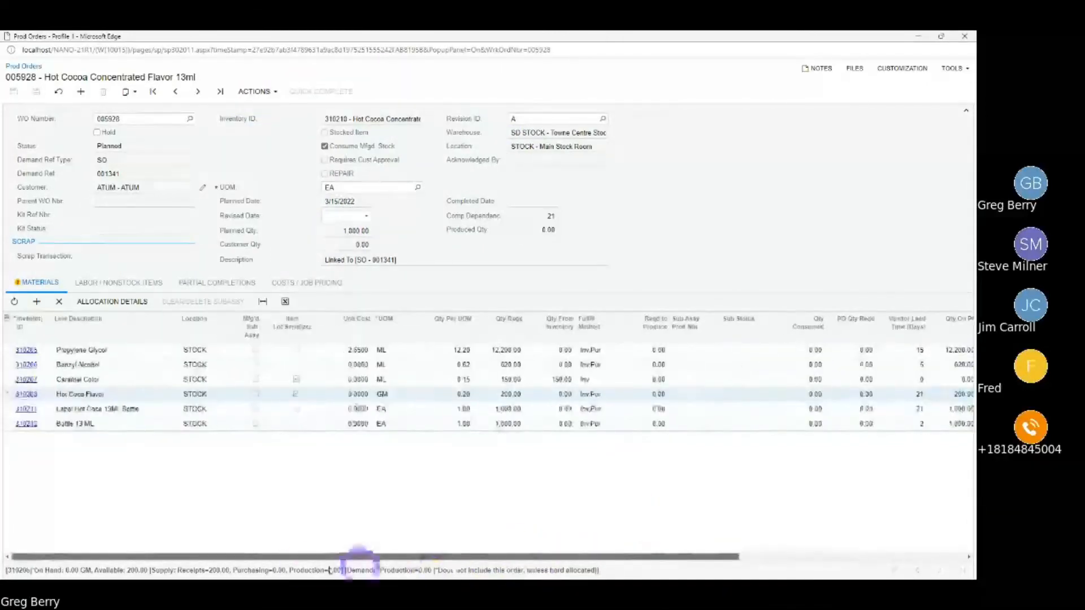
pyautogui.click(256, 91)
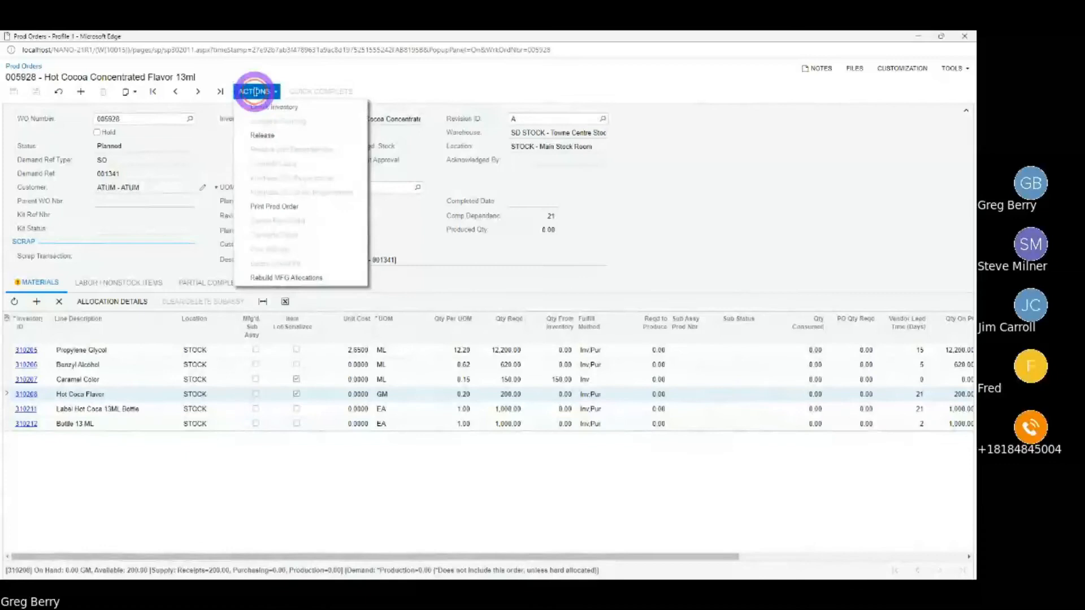
pyautogui.click(285, 135)
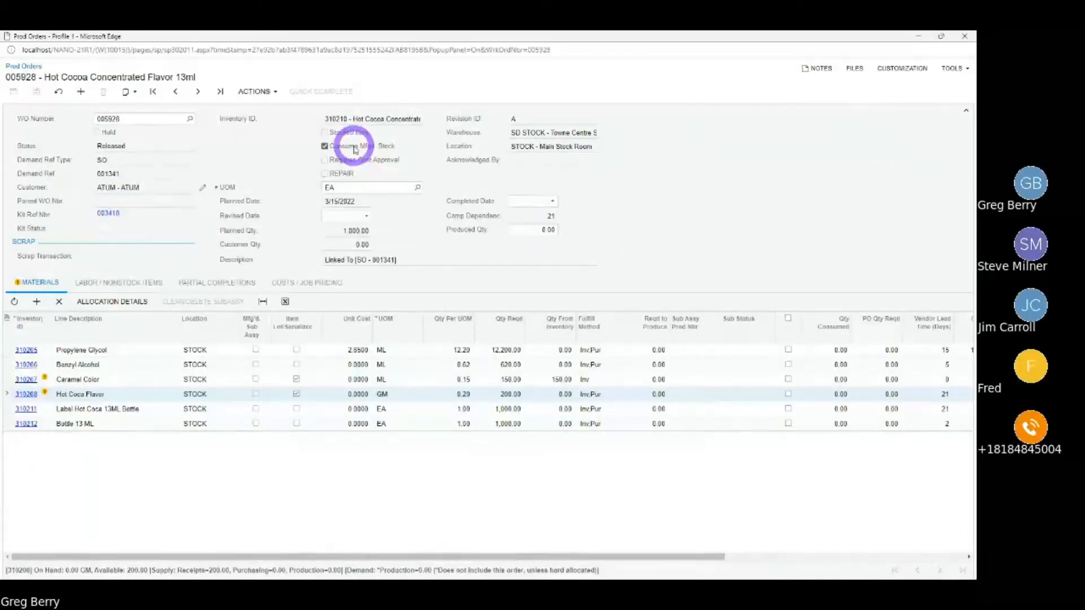
# - Print the released production order's form, review it and close the form
pyautogui.click(256, 91)
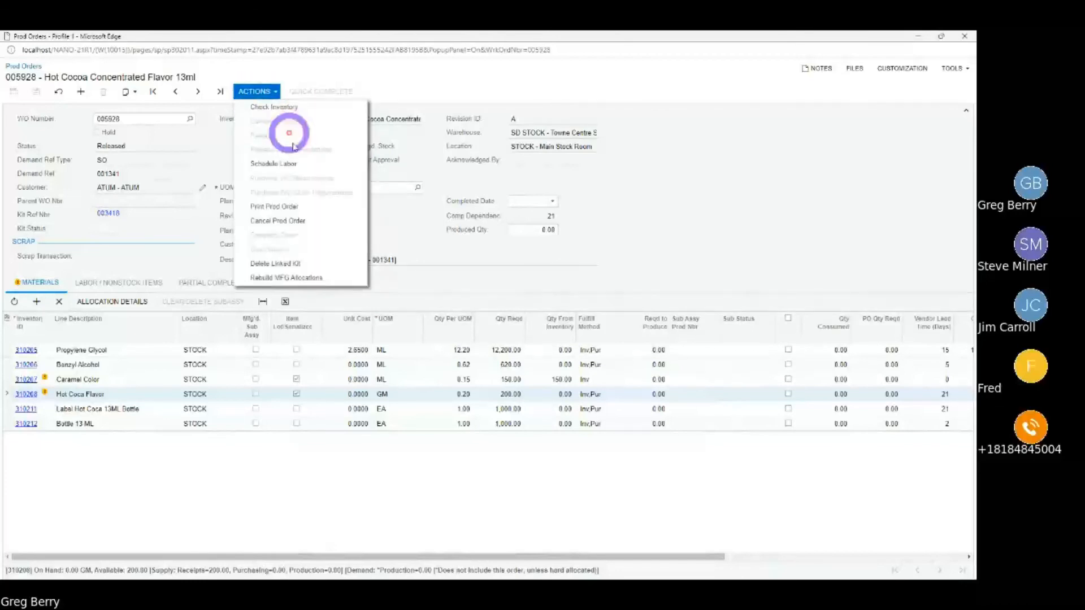
pyautogui.click(265, 210)
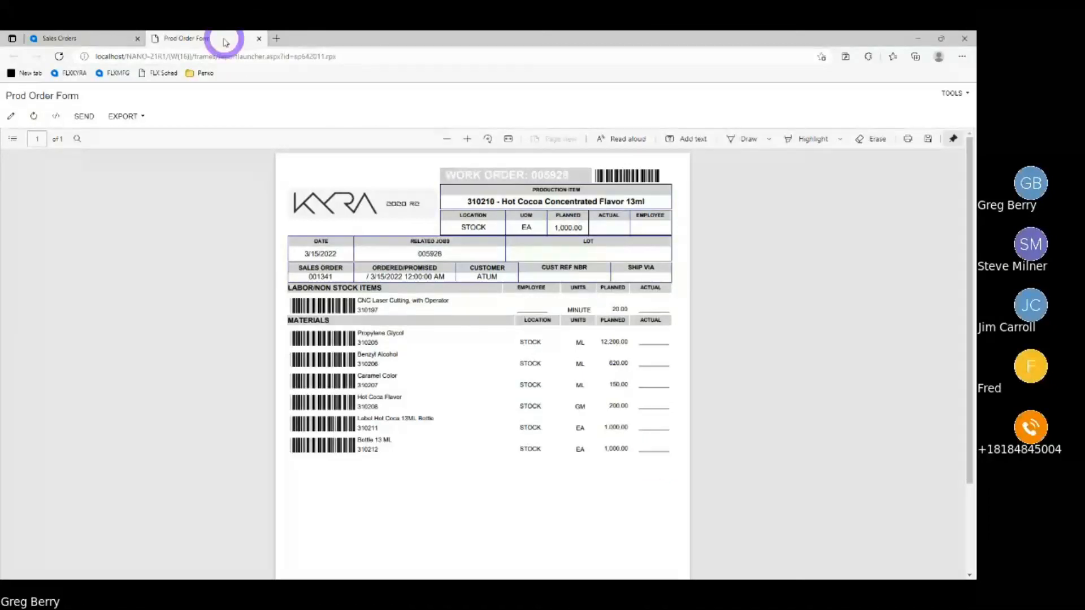
pyautogui.click(259, 39)
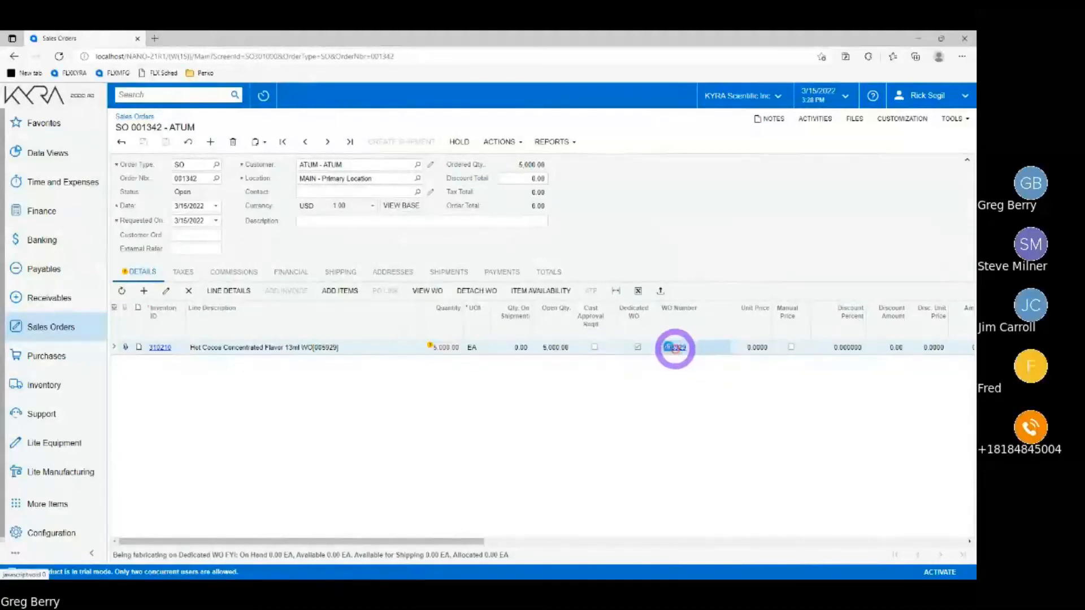
# - View the sales order line's work order, go to the previous production order and open its linked kit assembly
pyautogui.click(484, 293)
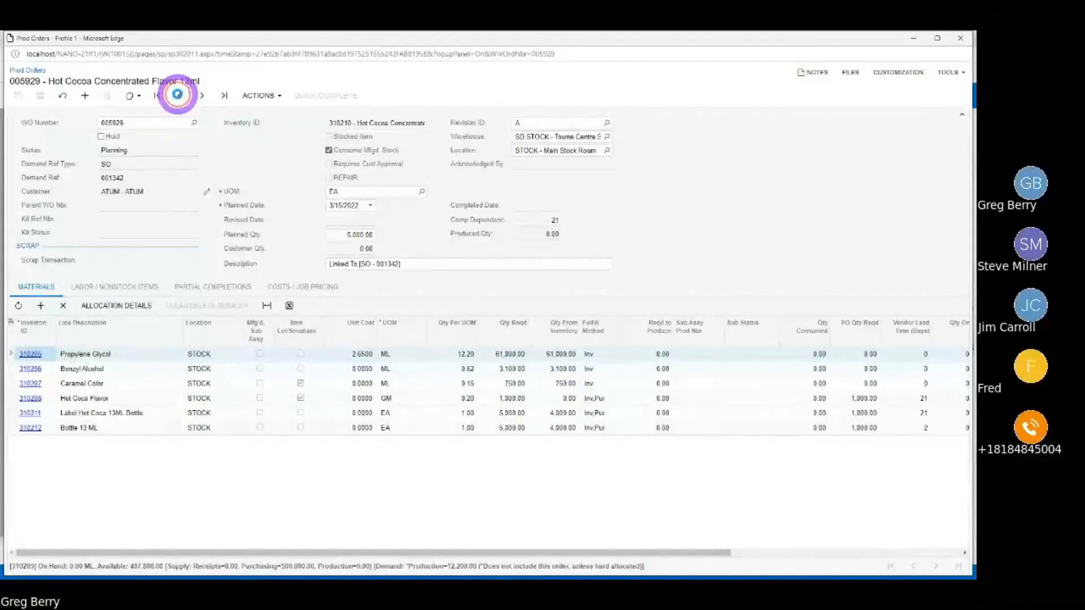
pyautogui.click(178, 95)
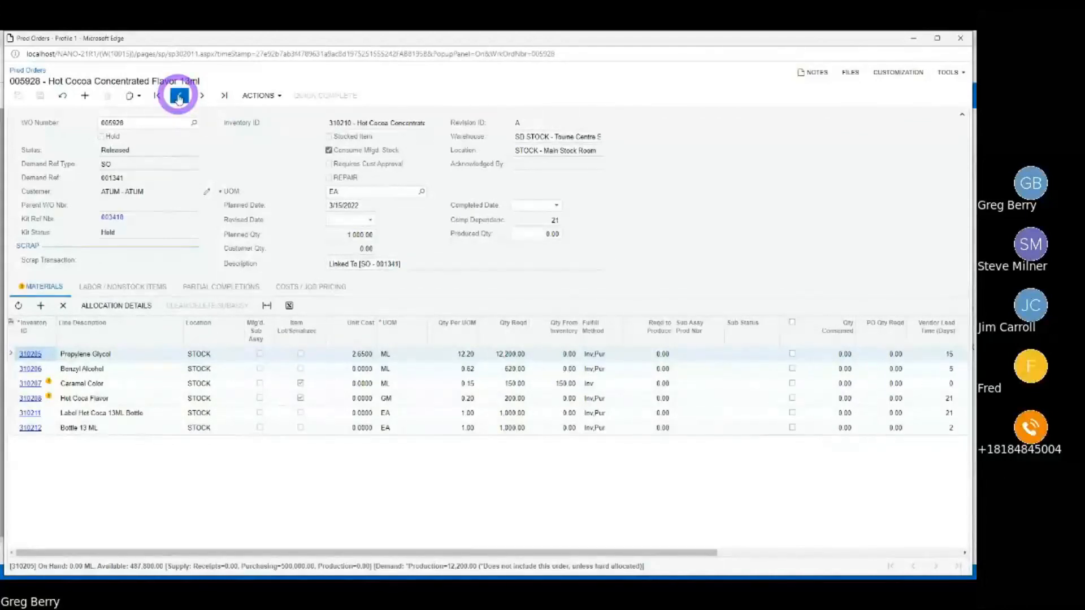
pyautogui.click(111, 219)
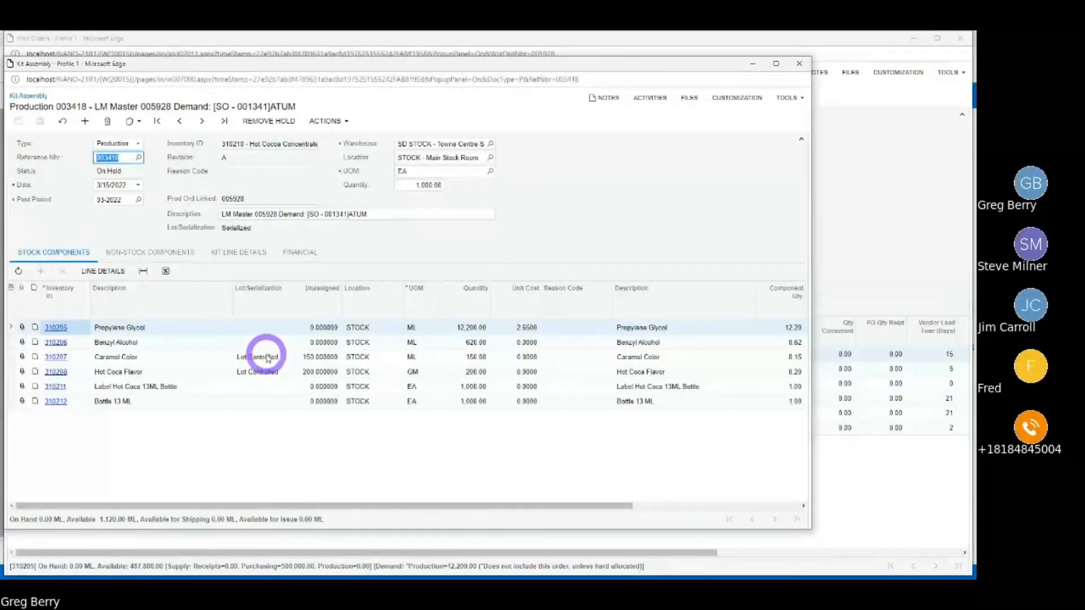
# - Check the lot line details of the Caramel Color component in the kit assembly and close them
pyautogui.click(144, 362)
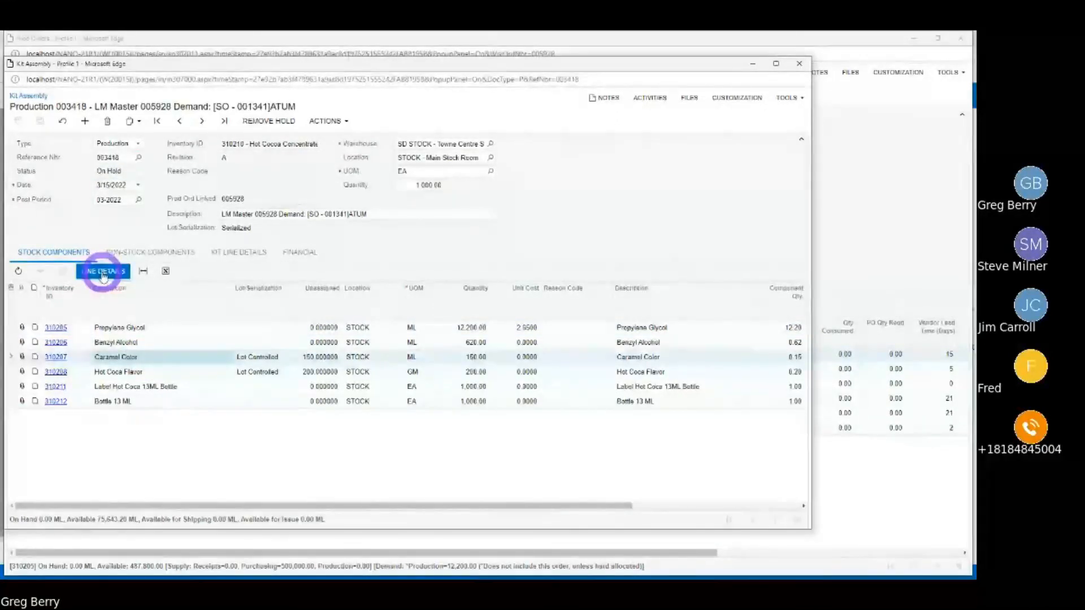
pyautogui.click(103, 272)
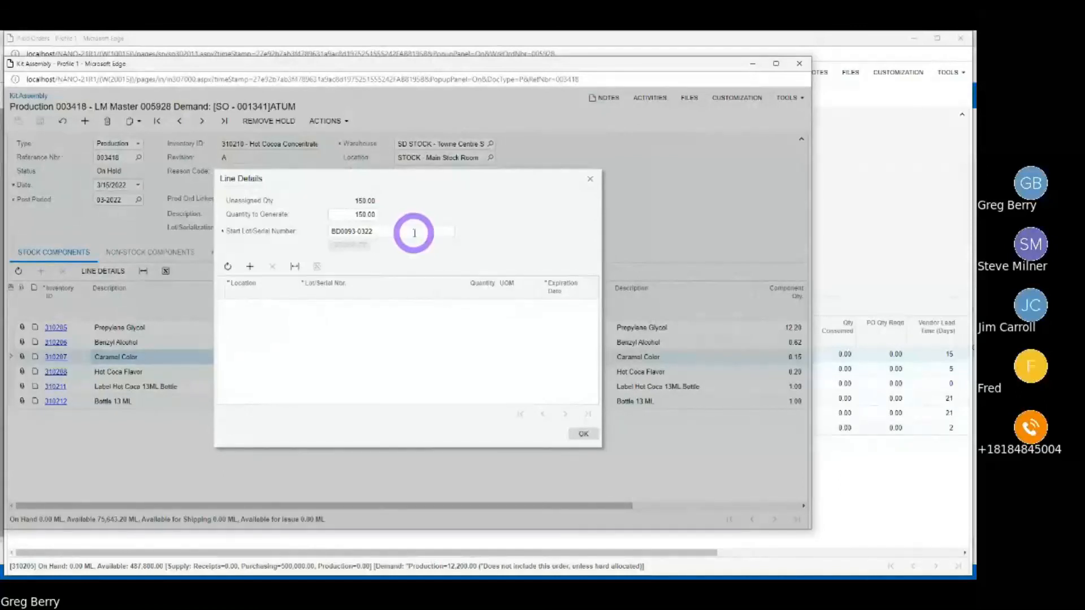
pyautogui.click(590, 180)
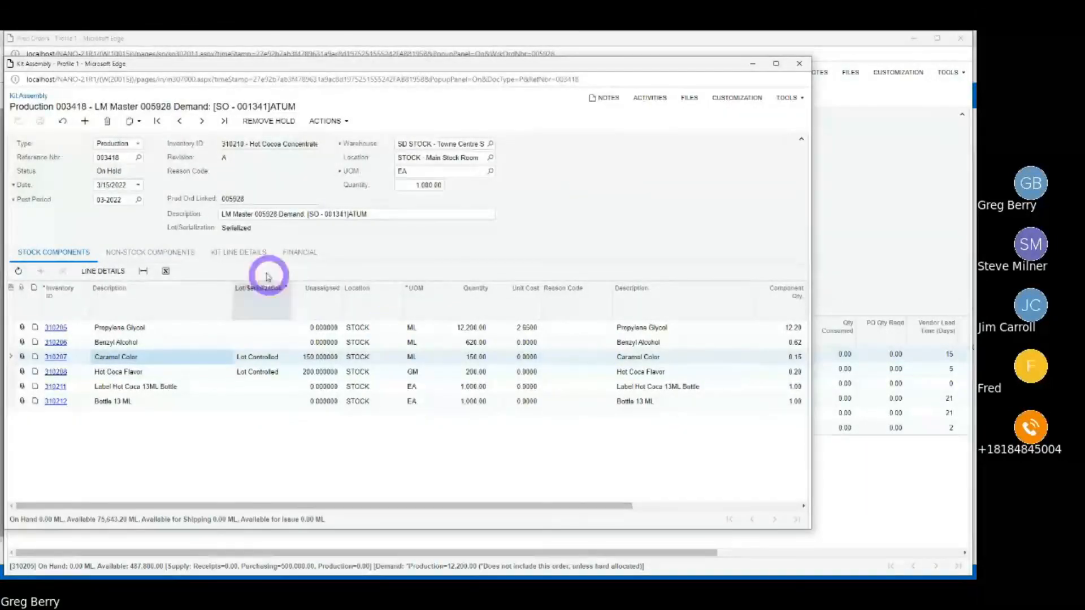
# - Add a lot/serial line with number LOT 10001 to the kit line details of the assembly
pyautogui.click(241, 252)
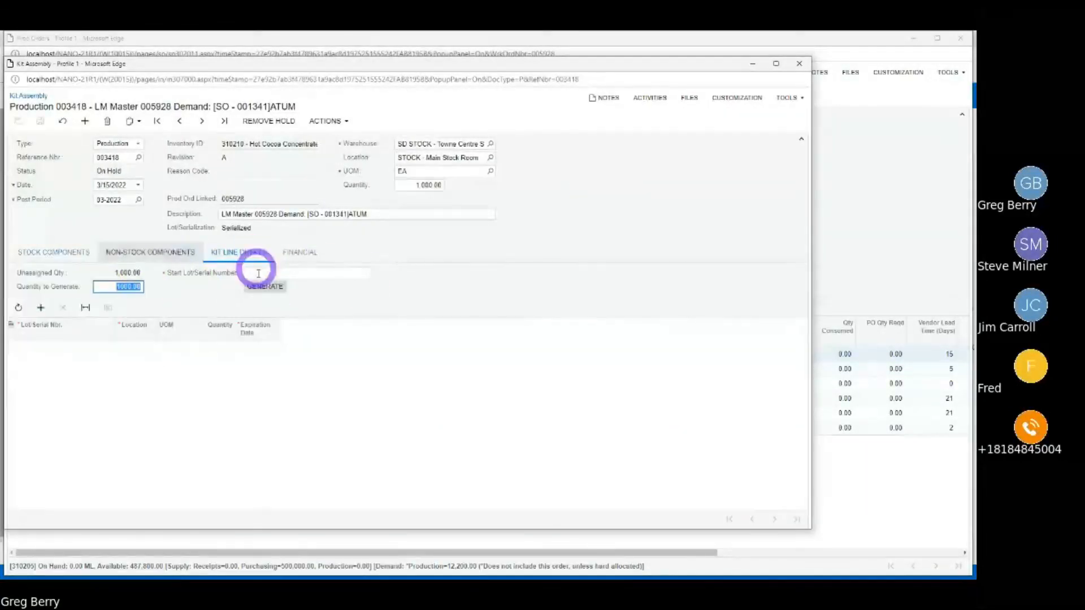
pyautogui.click(287, 273)
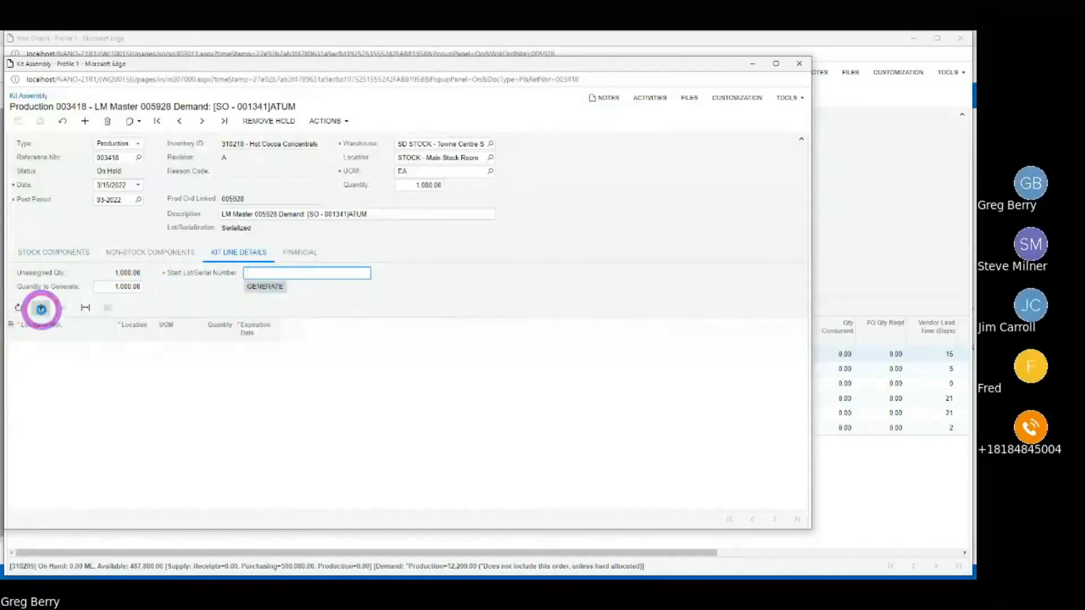
pyautogui.click(40, 308)
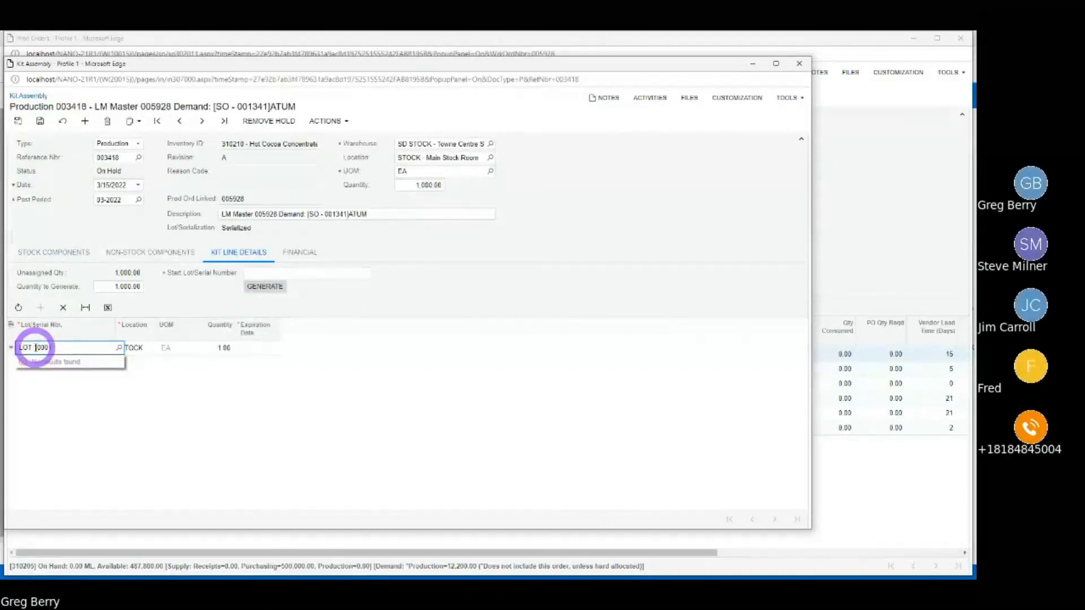
pyautogui.click(167, 347)
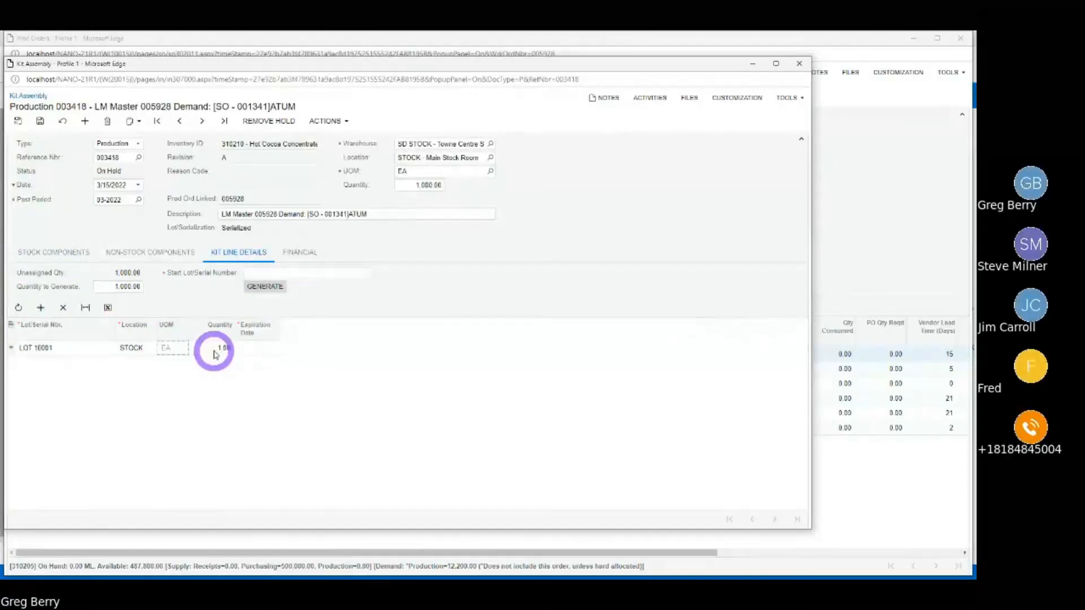